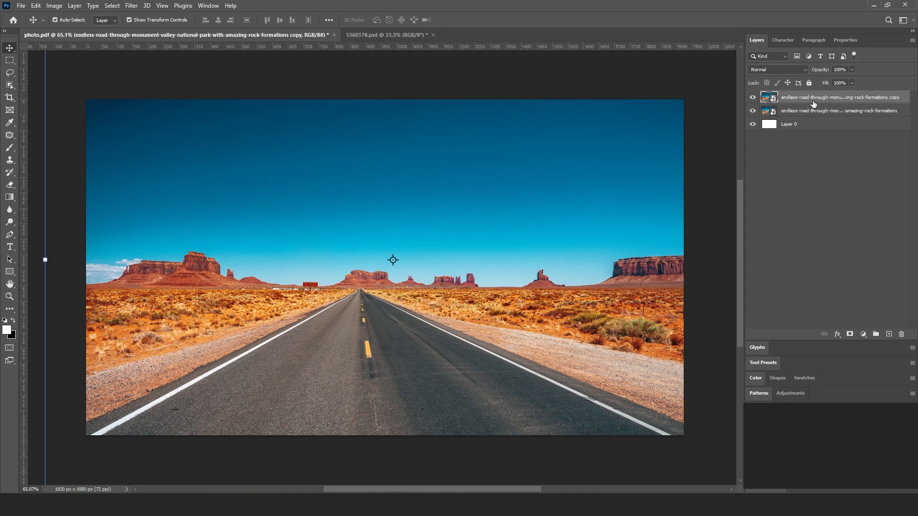
Add a Color Lookup adjustment above the road photo copy, using the NightFromDay.CUBE 3D LUT.
{"action": "left_click", "coordinate": [864, 335]}
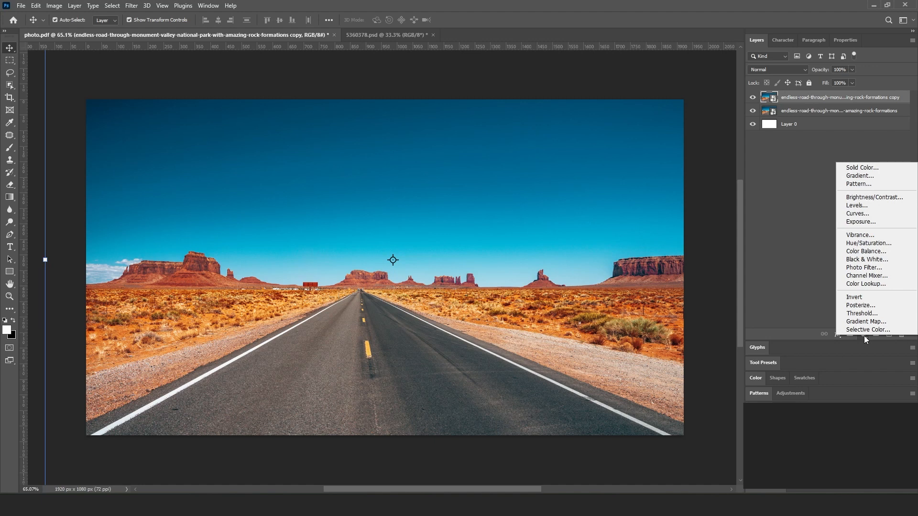
{"action": "left_click", "coordinate": [864, 283]}
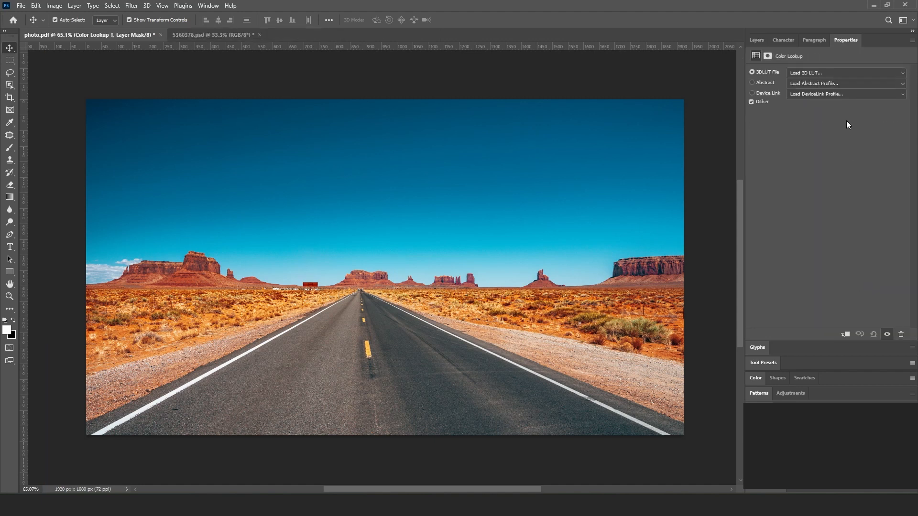
{"action": "left_click", "coordinate": [848, 74]}
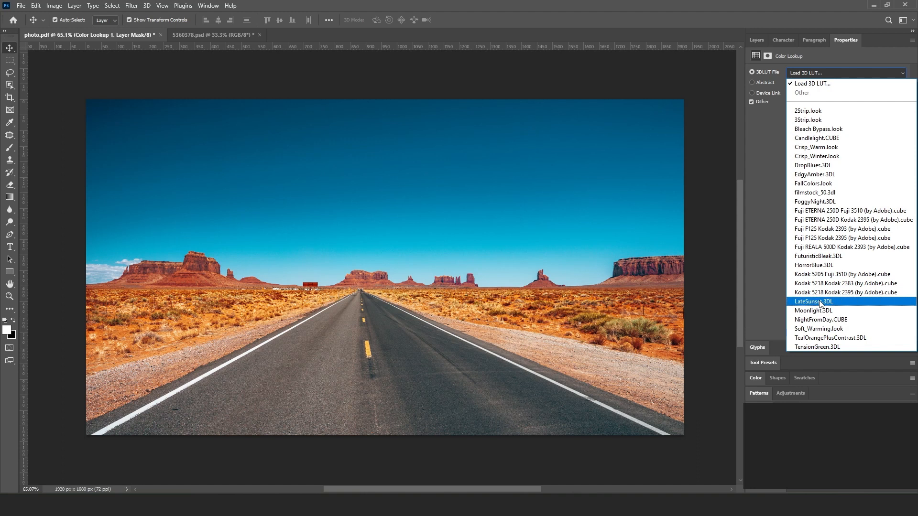
{"action": "left_click", "coordinate": [822, 319]}
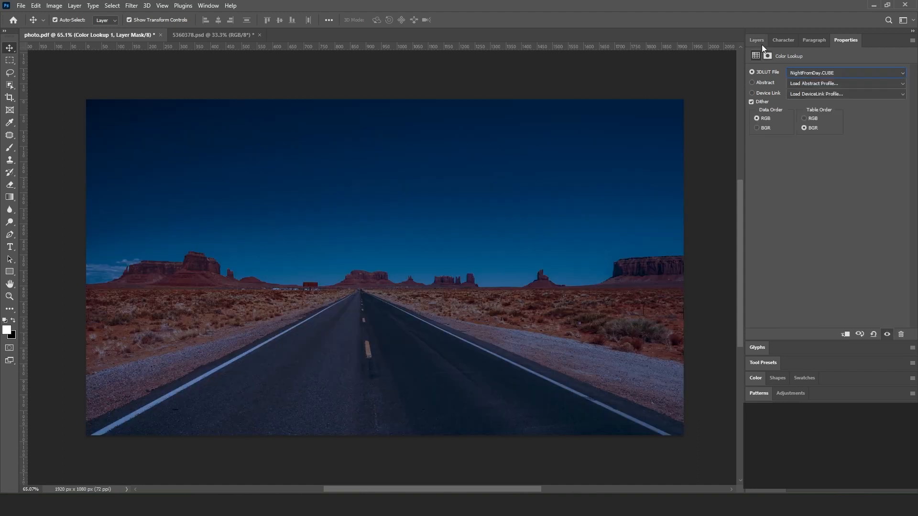
Add a Hue/Saturation adjustment on top with hue -11, saturation -15 and lightness -15.
{"action": "left_click", "coordinate": [762, 43]}
{"action": "left_click", "coordinate": [866, 334]}
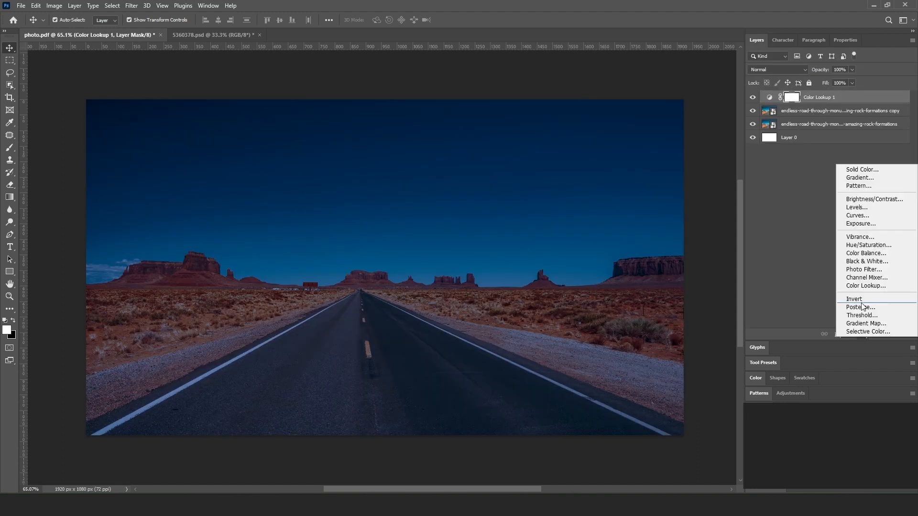
{"action": "left_click", "coordinate": [856, 246]}
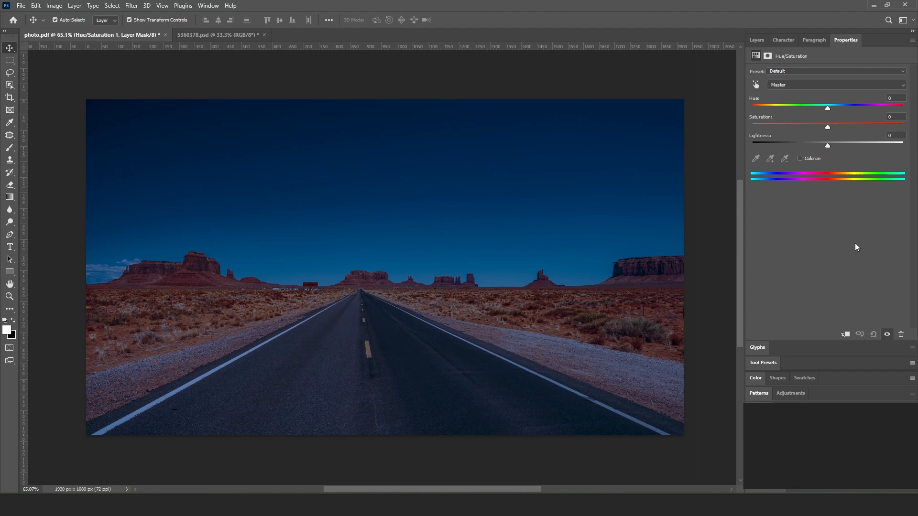
{"action": "left_click", "coordinate": [827, 109]}
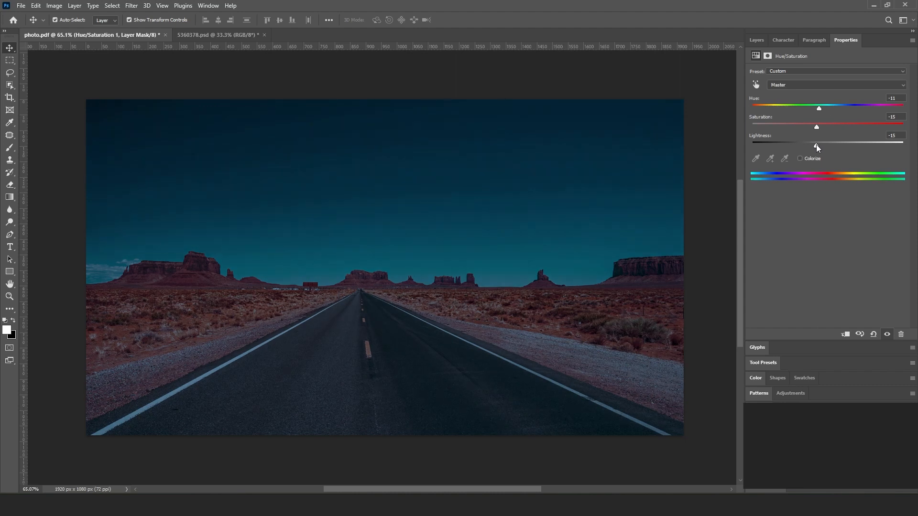
{"action": "left_click", "coordinate": [755, 40]}
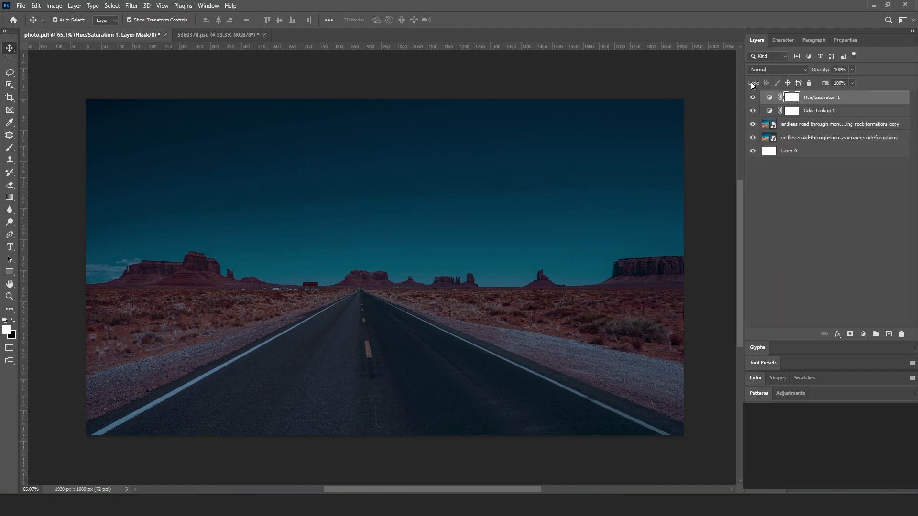
{"action": "left_click", "coordinate": [714, 201]}
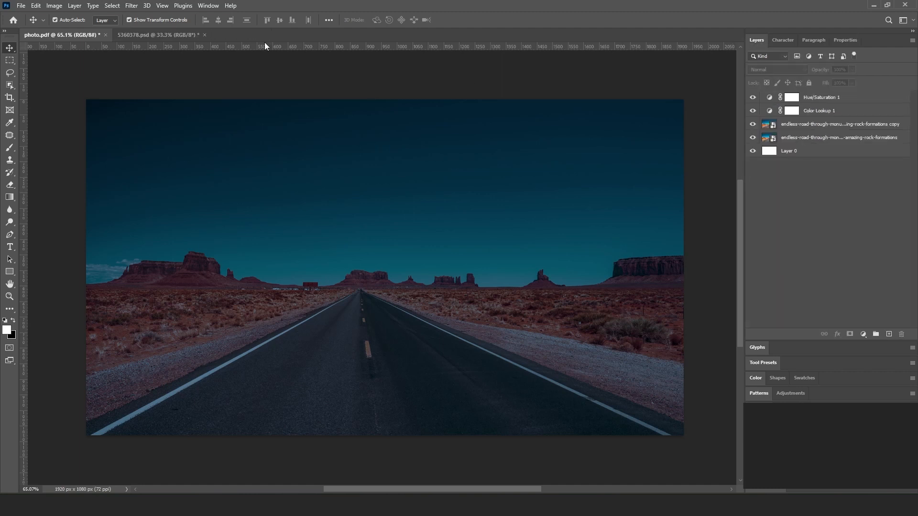
Copy the Stars layer from 5360378.psd into the photo.pdf document.
{"action": "left_click", "coordinate": [180, 36]}
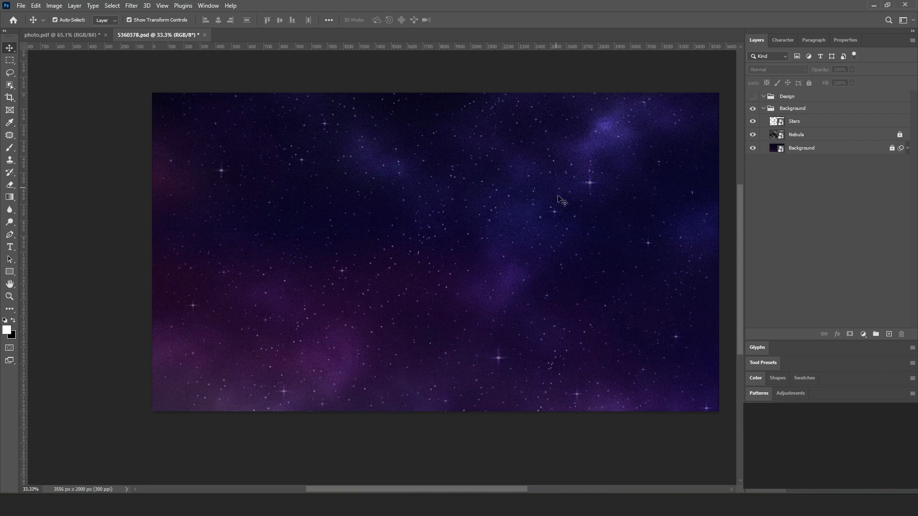
{"action": "left_click", "coordinate": [801, 122]}
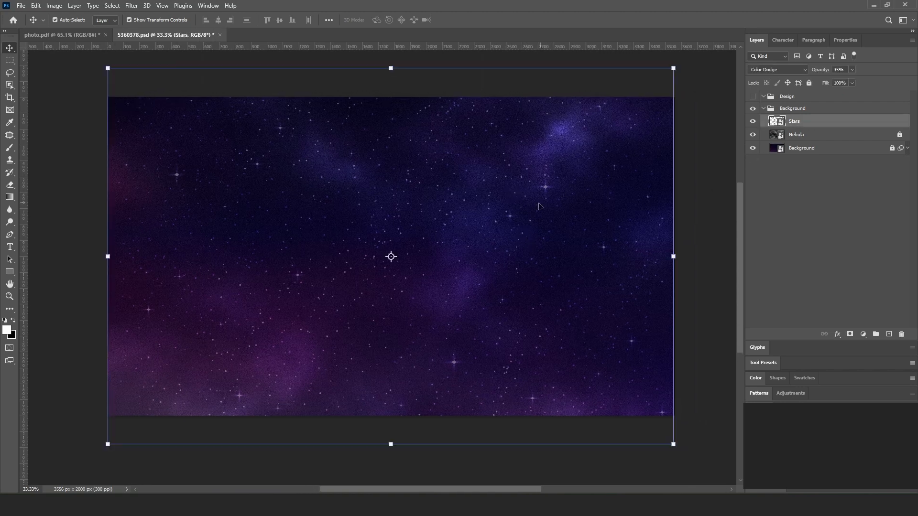
{"action": "left_click_drag", "start_coordinate": [548, 196], "coordinate": [327, 170]}
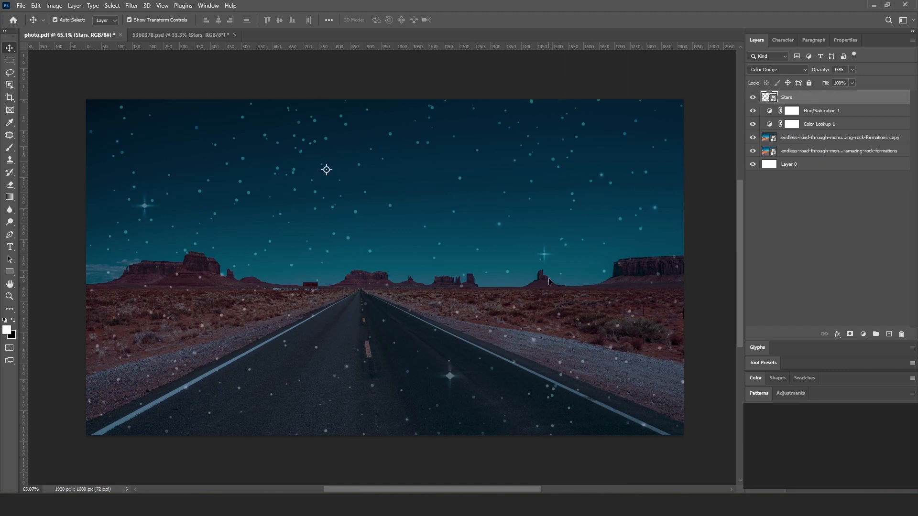
Scale the Stars layer proportionally to about 2115 × 1406 px, slightly wider than the canvas.
{"action": "scroll", "coordinate": [487, 328], "scroll_direction": "down", "scroll_amount": 4}
{"action": "left_click_drag", "start_coordinate": [637, 406], "coordinate": [550, 316]}
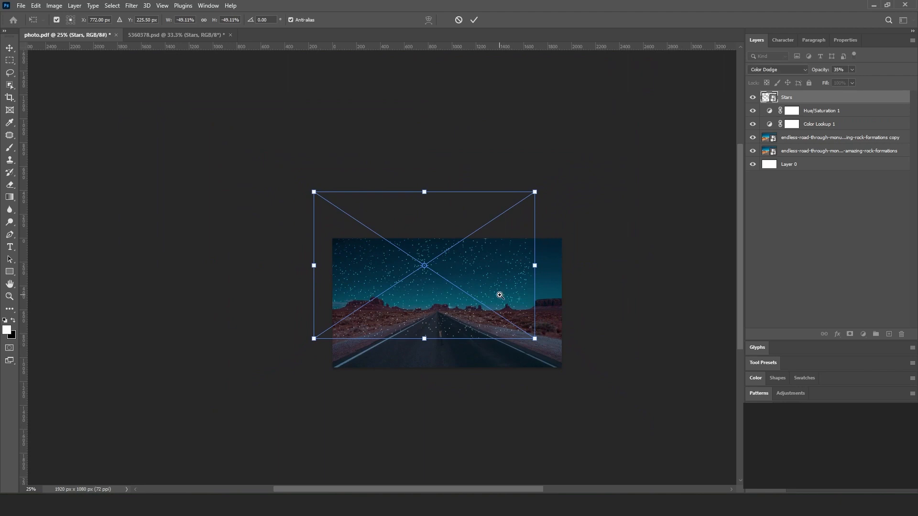
{"action": "scroll", "coordinate": [500, 295], "scroll_direction": "up", "scroll_amount": 2}
{"action": "left_click_drag", "start_coordinate": [560, 365], "coordinate": [606, 416]}
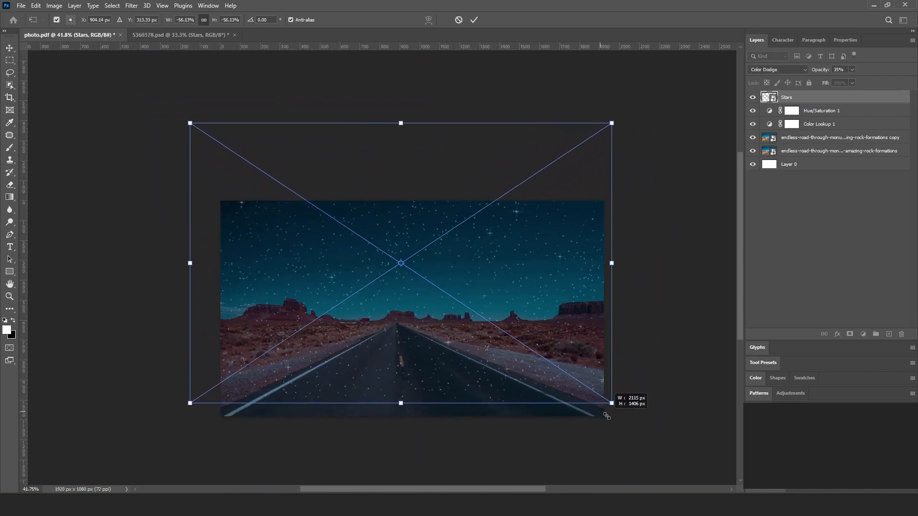
Shift the Stars layer right and well upward so the stars cover only the sky.
{"action": "key", "text": "shift+Right"}
{"action": "key", "text": "shift+Right"}
{"action": "key", "text": "shift+Right"}
{"action": "key", "text": "shift+Right"}
{"action": "key", "text": "shift+Right"}
{"action": "key", "text": "shift+Right"}
{"action": "key", "text": "shift+Right"}
{"action": "key", "text": "shift+Right"}
{"action": "key", "text": "shift+Right"}
{"action": "key", "text": "shift+Right"}
{"action": "key", "text": "shift+Right"}
{"action": "key", "text": "shift+Up"}
{"action": "key", "text": "shift+Up"}
{"action": "key", "text": "shift+Up"}
{"action": "key", "text": "shift+Up"}
{"action": "key", "text": "shift+Up"}
{"action": "key", "text": "shift+Up"}
{"action": "key", "text": "shift+Up"}
{"action": "key", "text": "shift+Up"}
{"action": "key", "text": "shift+Up"}
{"action": "key", "text": "shift+Up"}
{"action": "key", "text": "shift+Up"}
{"action": "key", "text": "shift+Up"}
{"action": "key", "text": "shift+Up"}
{"action": "key", "text": "shift+Up"}
{"action": "key", "text": "shift+Up"}
{"action": "key", "text": "shift+Up"}
{"action": "key", "text": "shift+Up"}
{"action": "key", "text": "shift+Up"}
{"action": "key", "text": "shift+Up"}
{"action": "key", "text": "shift+Up"}
{"action": "key", "text": "shift+Up"}
{"action": "key", "text": "shift+Up"}
{"action": "key", "text": "shift+Up"}
{"action": "key", "text": "shift+Up"}
{"action": "key", "text": "shift+Up"}
{"action": "key", "text": "shift+Up"}
{"action": "key", "text": "shift+Up"}
{"action": "key", "text": "shift+Up"}
{"action": "key", "text": "shift+Up"}
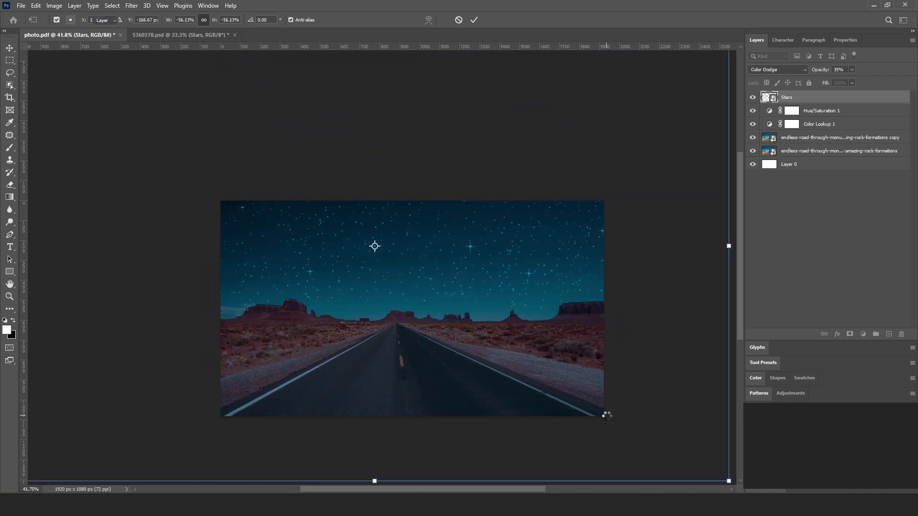
Shrink the Stars layer slightly, nudge it left and down towards the horizon, and apply the transform.
{"action": "left_click_drag", "start_coordinate": [633, 307], "coordinate": [617, 302]}
{"action": "key", "text": "shift+Left"}
{"action": "key", "text": "shift+Left"}
{"action": "key", "text": "shift+Down"}
{"action": "key", "text": "shift+Down"}
{"action": "key", "text": "shift+Down"}
{"action": "key", "text": "shift+Left"}
{"action": "key", "text": "Return"}
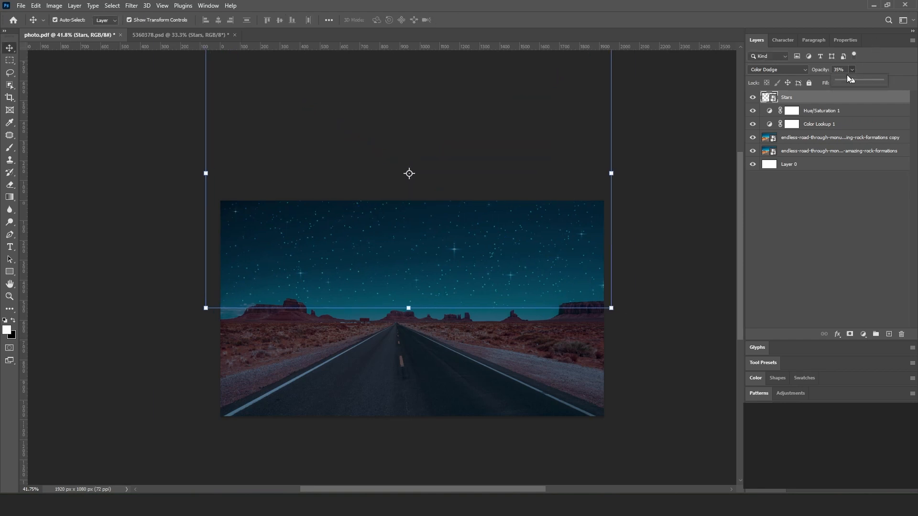
Set the Stars layer's opacity to 20%.
{"action": "left_click", "coordinate": [666, 195]}
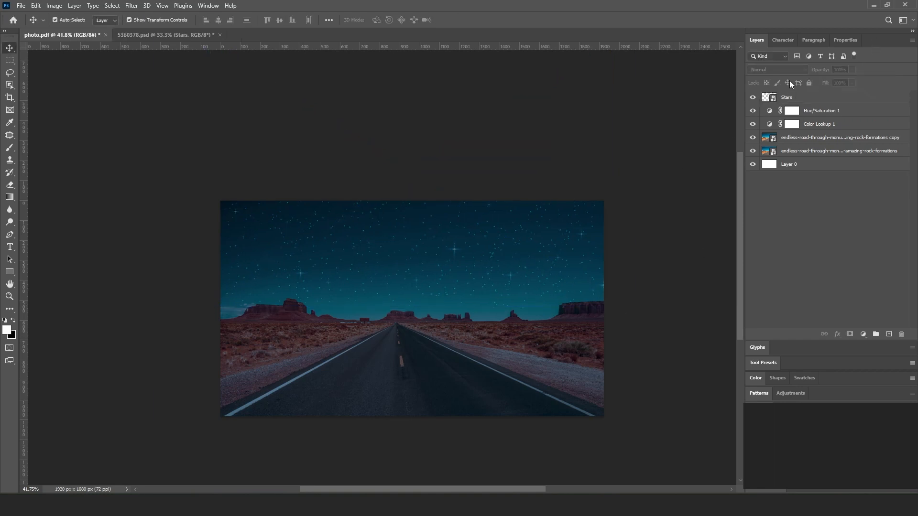
{"action": "left_click", "coordinate": [800, 100]}
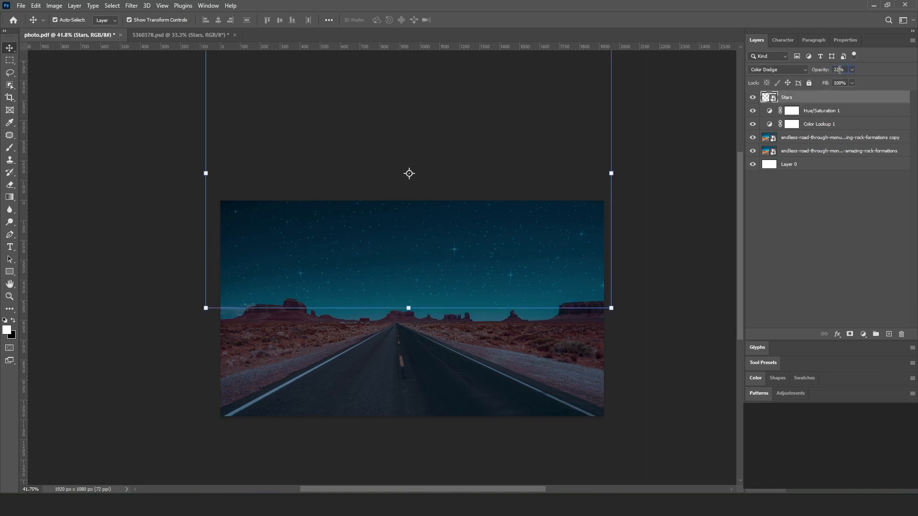
{"action": "left_click", "coordinate": [715, 202]}
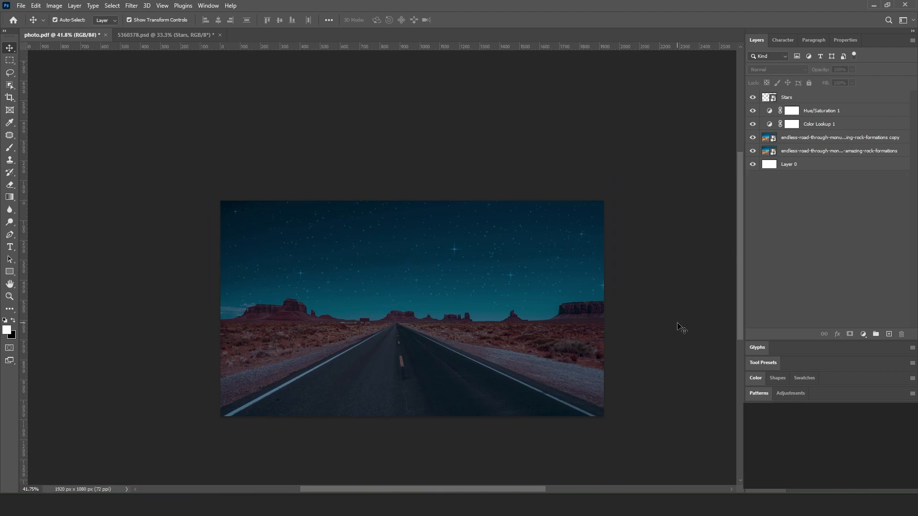
Move the original road photo layer to the top of the layer stack.
{"action": "left_click", "coordinate": [793, 142]}
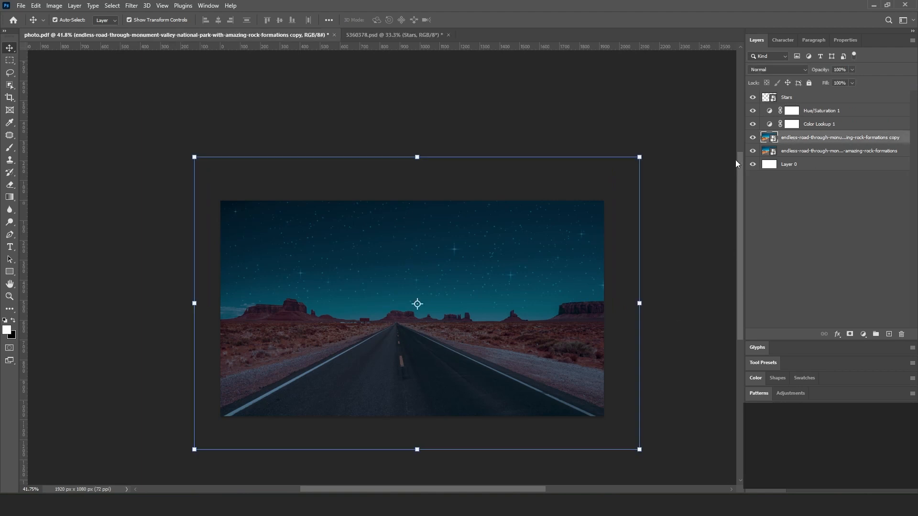
{"action": "left_click", "coordinate": [735, 160]}
{"action": "left_click_drag", "start_coordinate": [804, 151], "coordinate": [793, 93]}
Merge the Stars, Hue/Saturation, Color Lookup and photo copy layers into one, and hide the original road photo layer.
{"action": "left_click", "coordinate": [796, 111]}
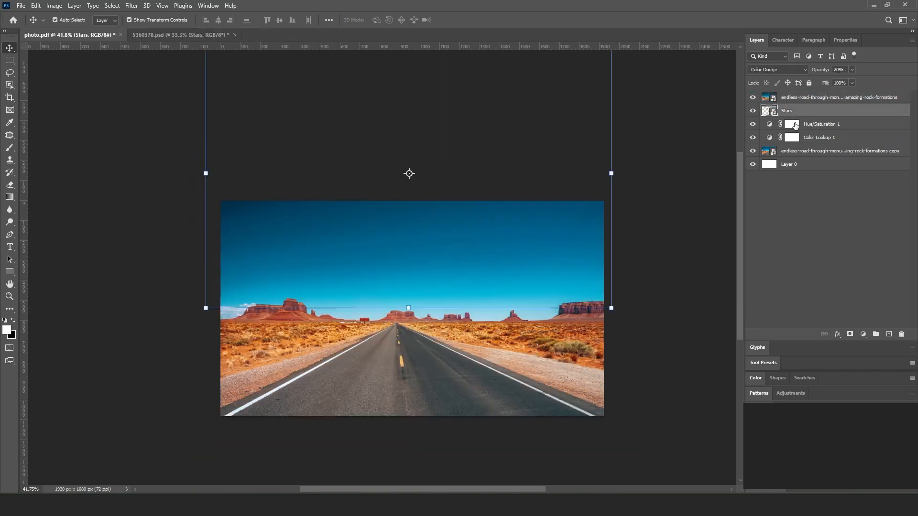
{"action": "left_click", "coordinate": [793, 152], "text": "shift"}
{"action": "key", "text": "ctrl"}
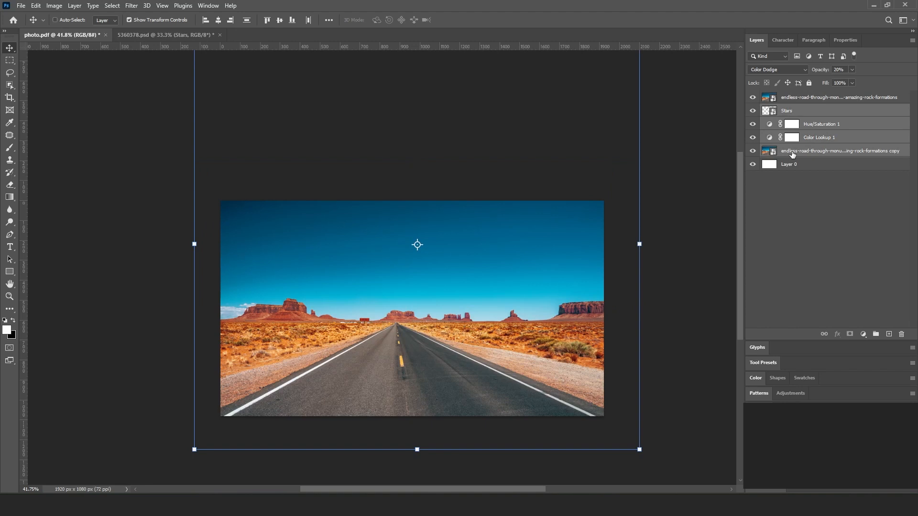
{"action": "key", "text": "ctrl+e"}
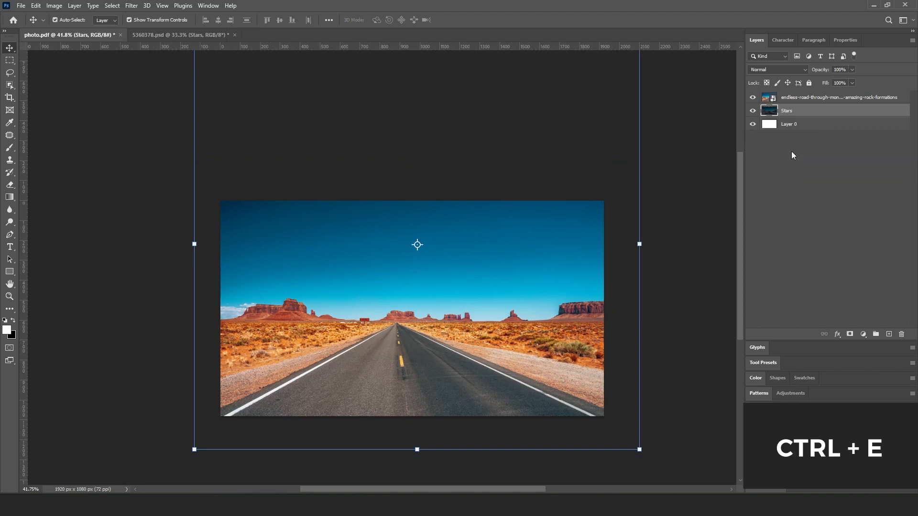
{"action": "left_click", "coordinate": [753, 99]}
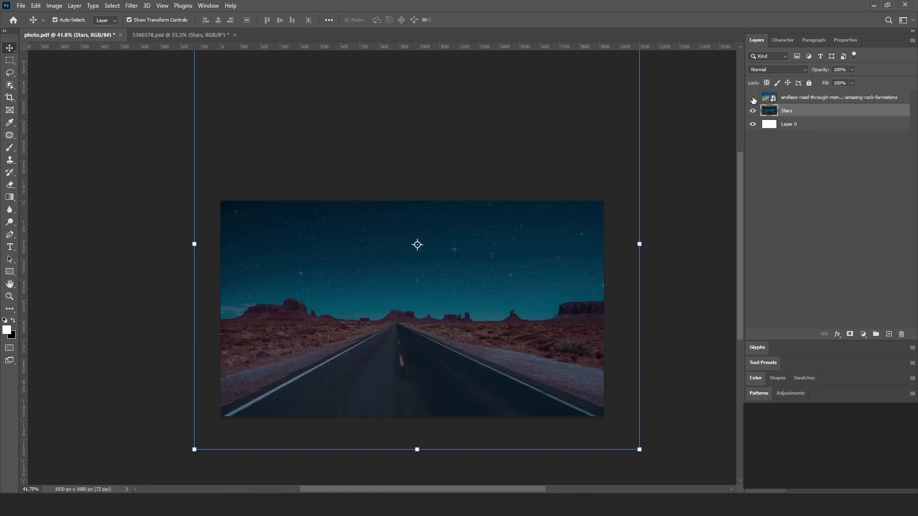
{"action": "left_click", "coordinate": [726, 218]}
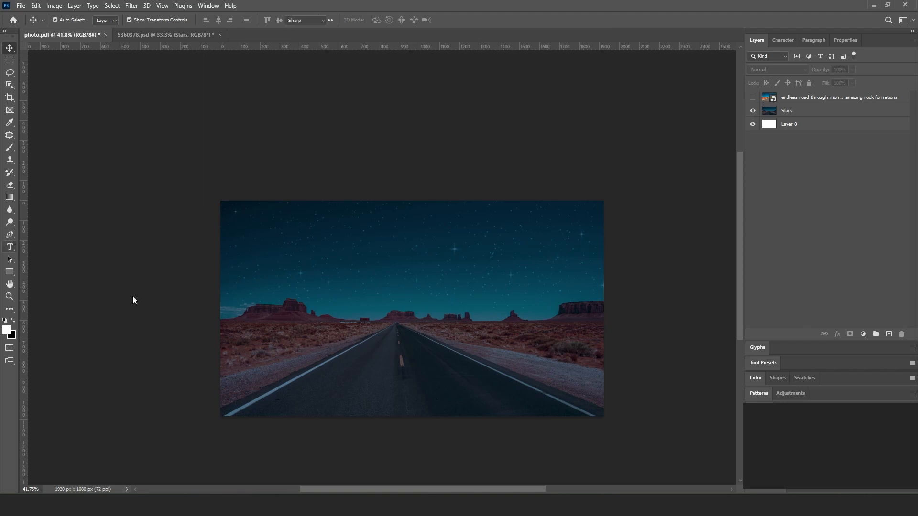
Add the text BRIGHT in white in the sky just above the horizon.
{"action": "key", "text": "t"}
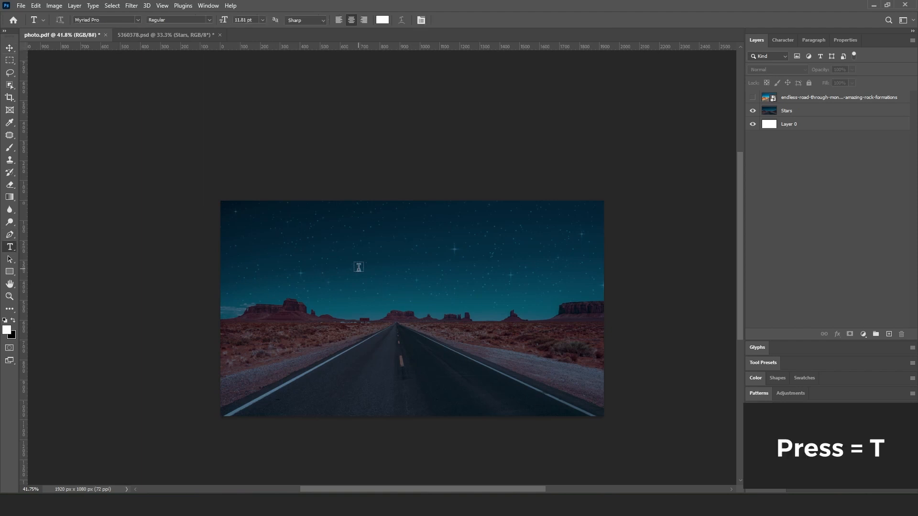
{"action": "left_click", "coordinate": [372, 296]}
{"action": "key", "text": "BackSpace"}
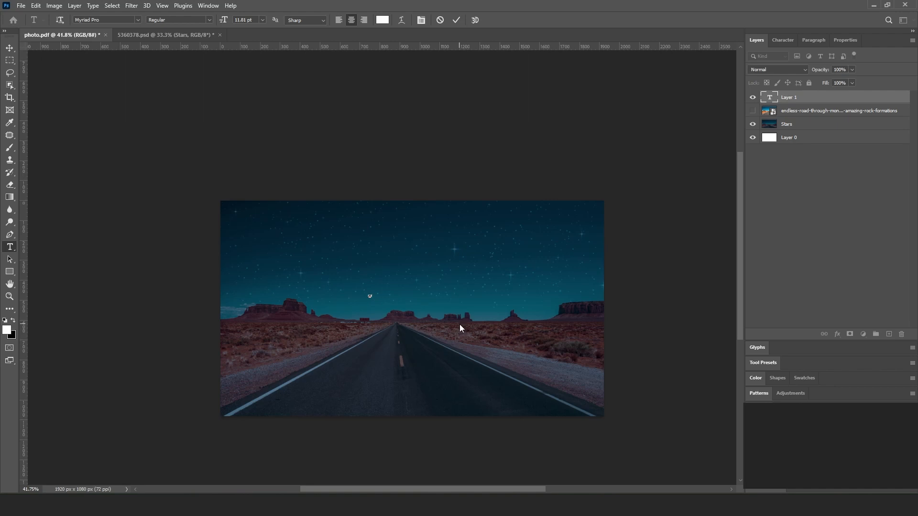
Enlarge the BRIGHT text to about 304 pt and center it over the start of the road.
{"action": "left_click", "coordinate": [9, 47]}
{"action": "left_click_drag", "start_coordinate": [376, 299], "coordinate": [462, 365]}
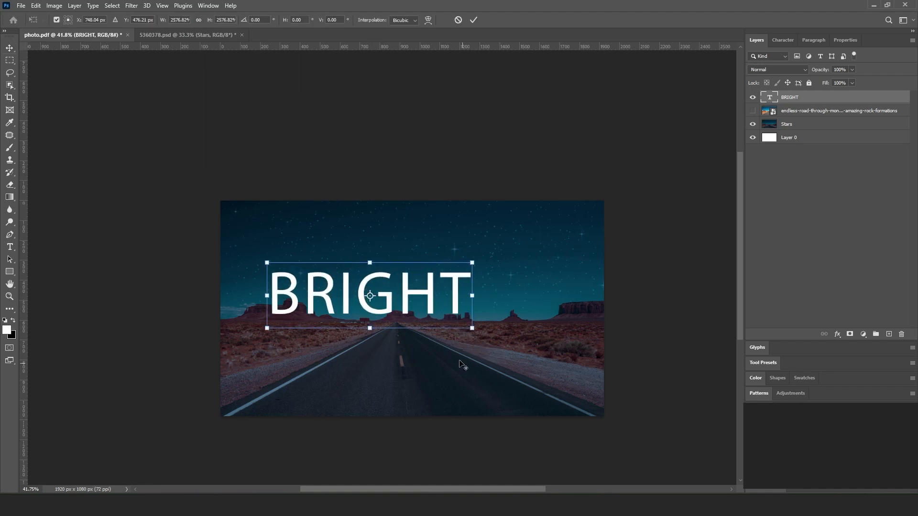
{"action": "left_click_drag", "start_coordinate": [427, 306], "coordinate": [468, 344]}
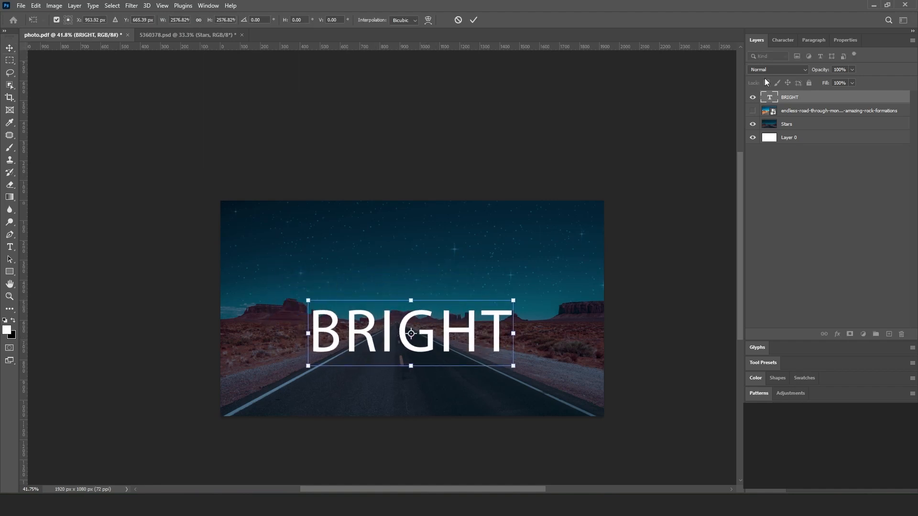
Change the BRIGHT text's font to Antonio Bold.
{"action": "left_click", "coordinate": [783, 40]}
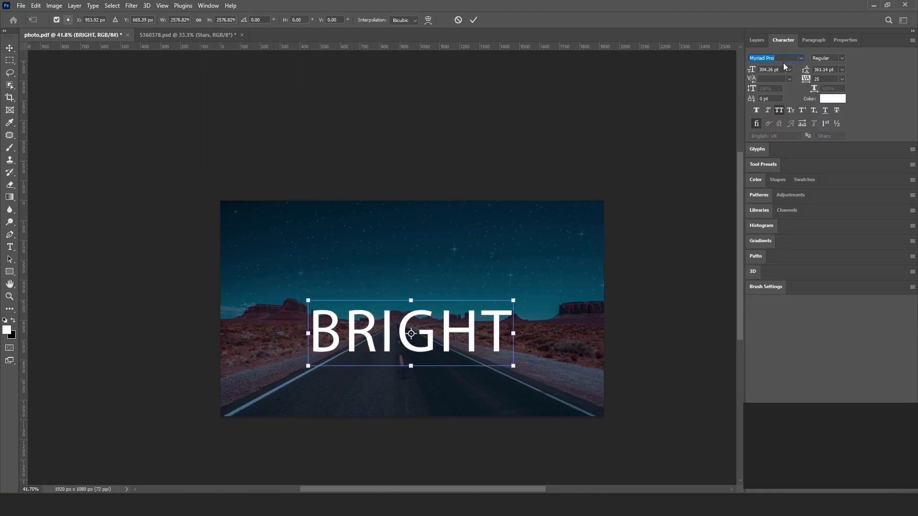
{"action": "type", "text": "anto"}
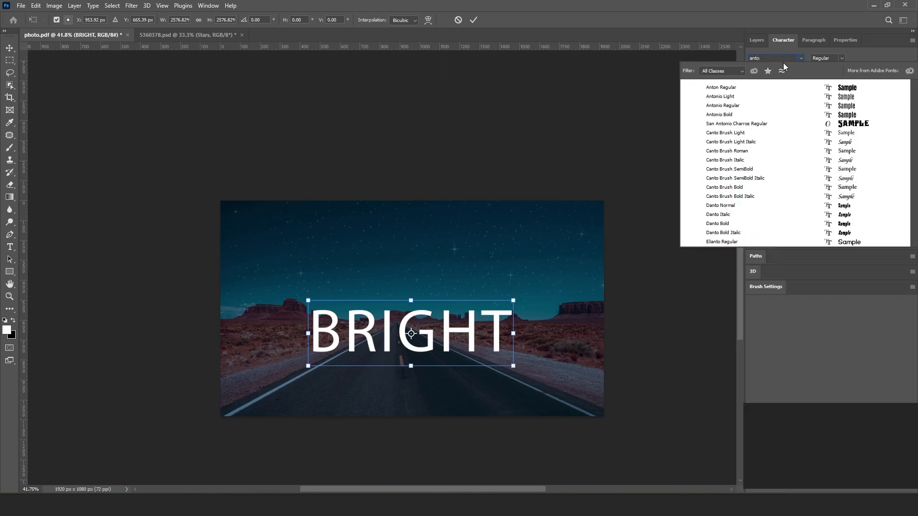
{"action": "left_click", "coordinate": [848, 115]}
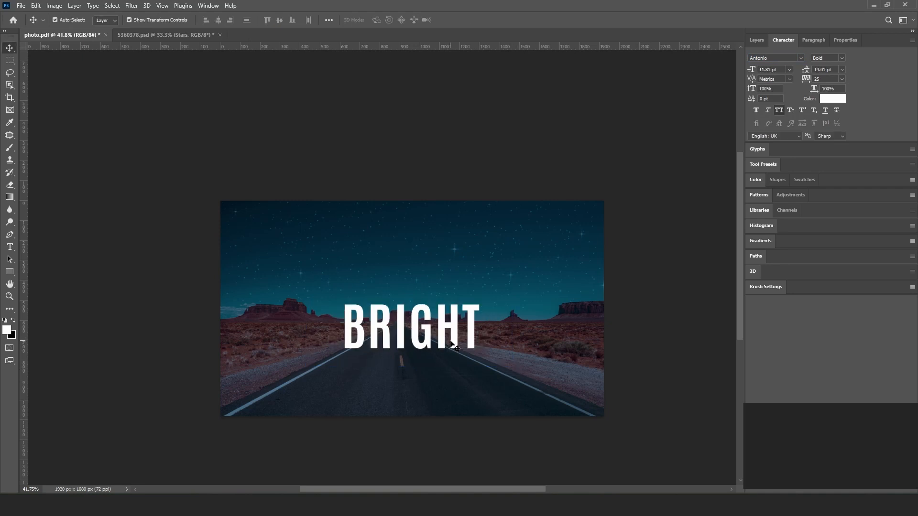
Shift the BRIGHT text slightly left and enlarge it to about 349 pt over the road.
{"action": "left_click_drag", "start_coordinate": [450, 341], "coordinate": [406, 334]}
{"action": "mouse_move", "coordinate": [472, 367]}
{"action": "left_mouse_down"}
{"action": "mouse_move", "coordinate": [493, 379]}
{"action": "mouse_move", "coordinate": [484, 354]}
{"action": "left_mouse_up"}
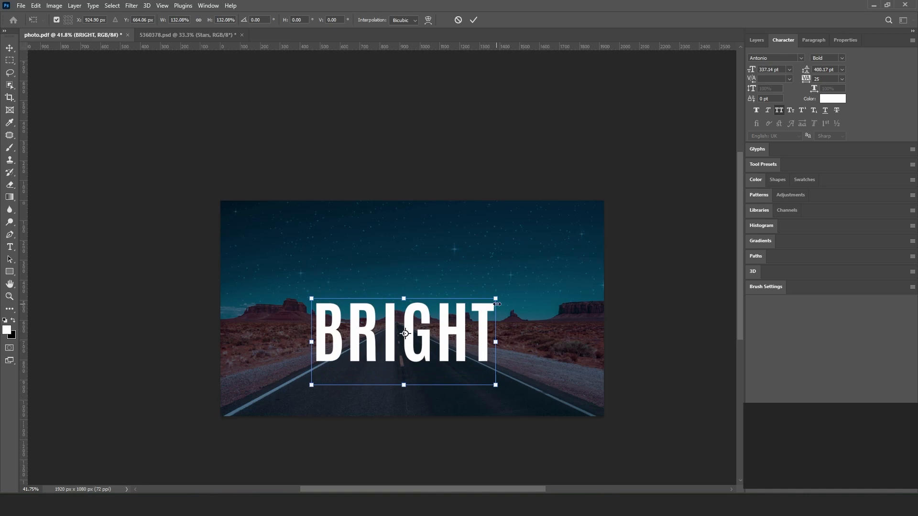
{"action": "left_click_drag", "start_coordinate": [497, 299], "coordinate": [498, 294]}
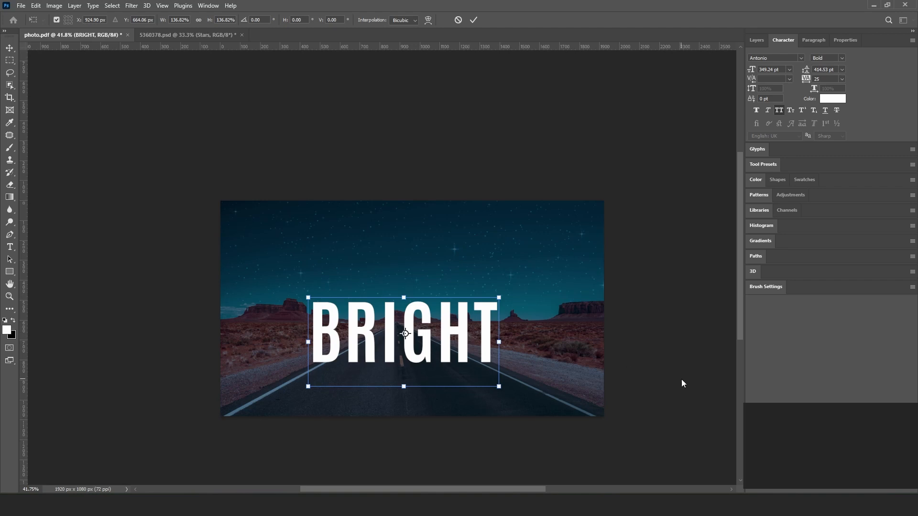
{"action": "key", "text": "Return"}
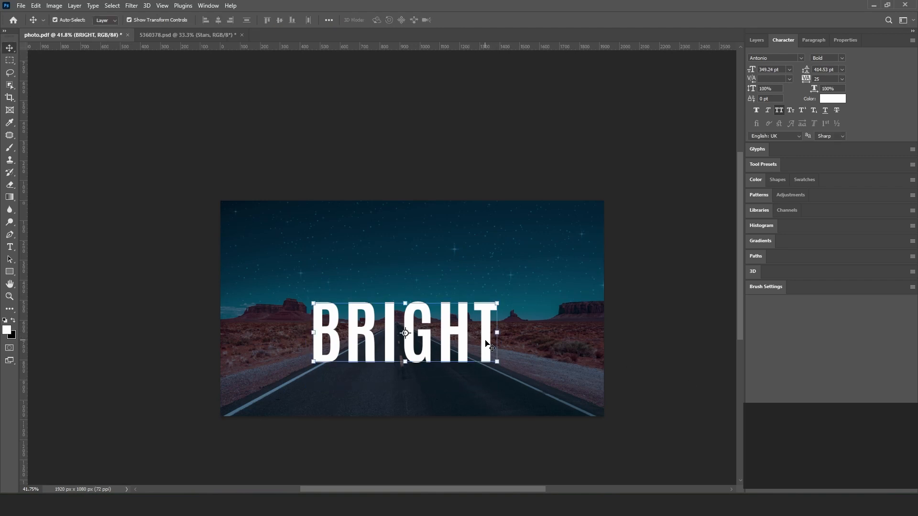
Duplicate the BRIGHT text layer and rasterize the copy.
{"action": "left_click", "coordinate": [757, 40]}
{"action": "key", "text": "ctrl+j"}
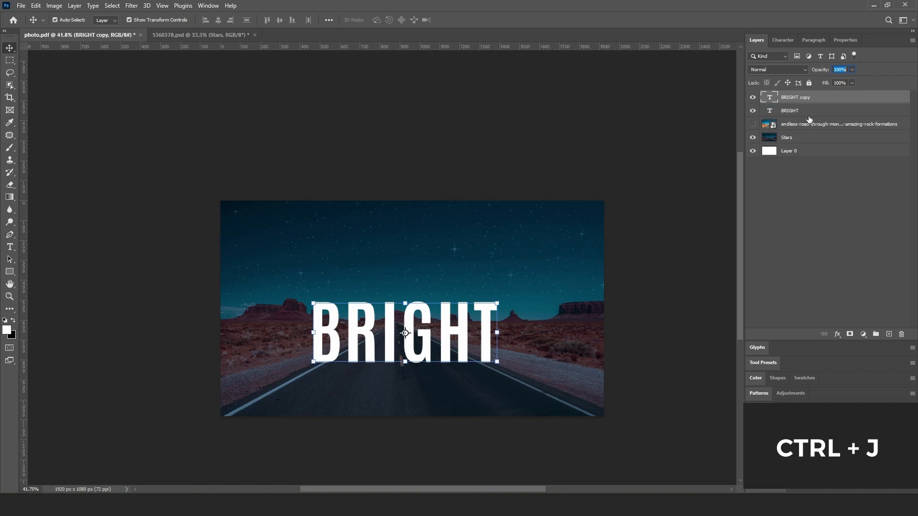
{"action": "right_click", "coordinate": [796, 105]}
{"action": "left_click", "coordinate": [705, 216]}
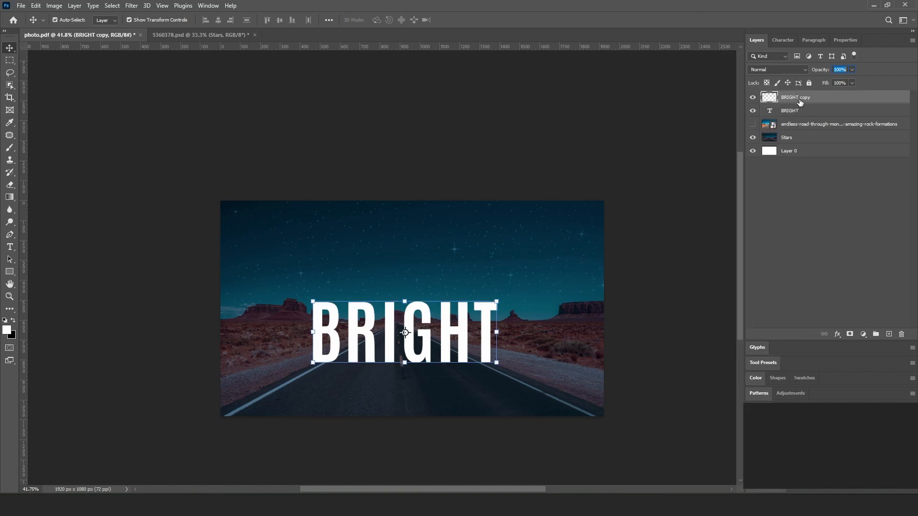
Flip the BRIGHT copy vertically and align it directly below the original text as a mirrored reflection.
{"action": "key", "text": "ctrl+t"}
{"action": "left_click_drag", "start_coordinate": [503, 302], "coordinate": [365, 423]}
{"action": "right_click", "coordinate": [366, 389]}
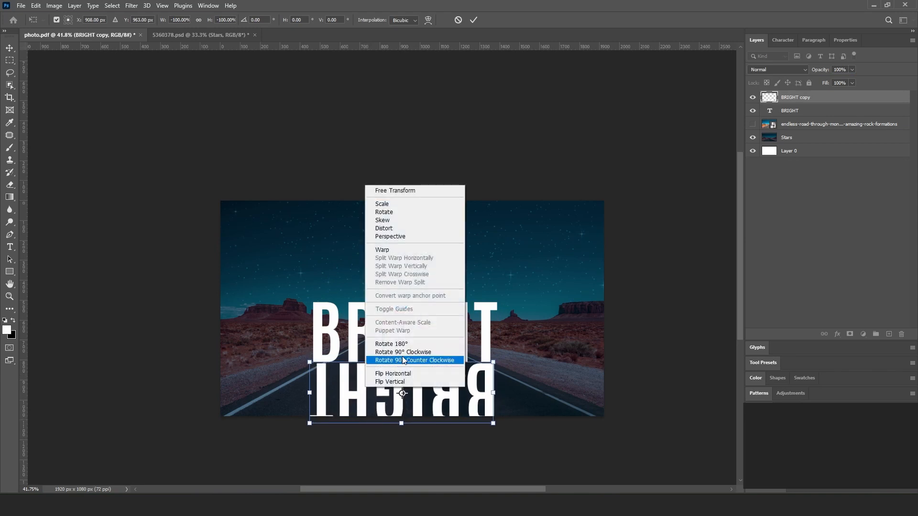
{"action": "left_click", "coordinate": [407, 374]}
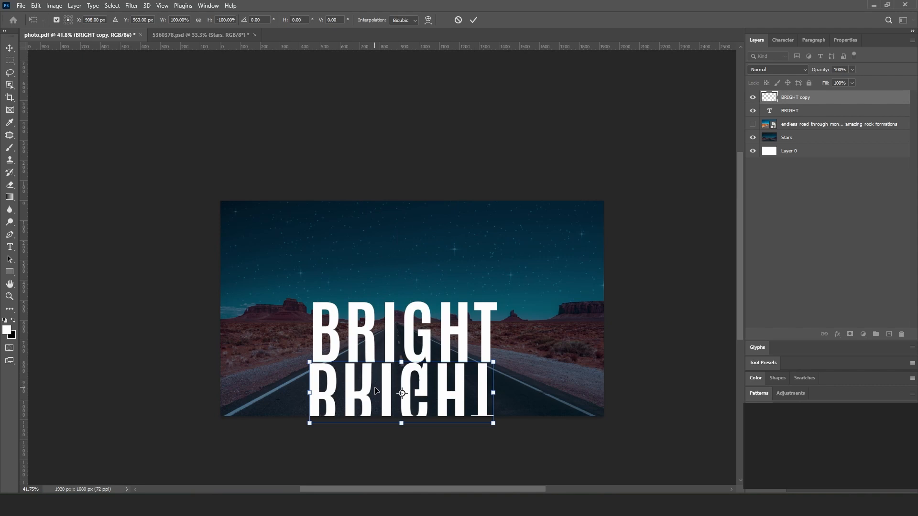
{"action": "left_click_drag", "start_coordinate": [372, 383], "coordinate": [374, 382]}
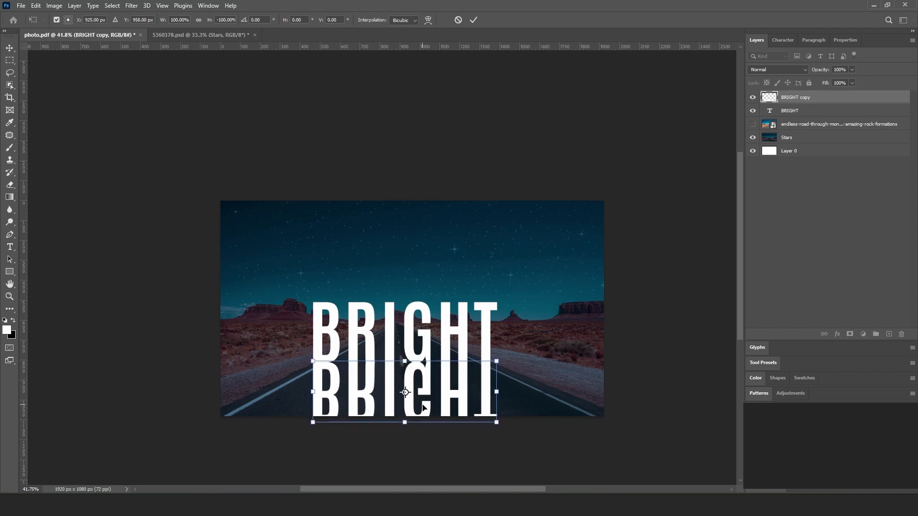
Apply a perspective transform to the reflected copy so its lower edge spreads across the full width of the road foreground.
{"action": "right_click", "coordinate": [461, 410]}
{"action": "left_click", "coordinate": [483, 257]}
{"action": "left_click_drag", "start_coordinate": [499, 426], "coordinate": [618, 408]}
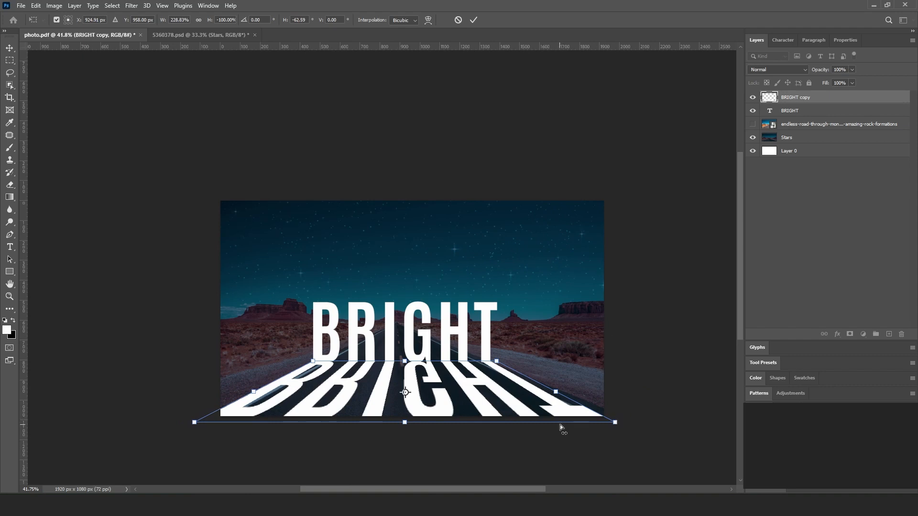
{"action": "key", "text": "Return"}
Transform the reflected copy again, pulling its lower-right corner farther outward and nudging its lower-left corner slightly outward.
{"action": "right_click", "coordinate": [565, 410]}
{"action": "left_click", "coordinate": [533, 412]}
{"action": "key", "text": "ctrl+t"}
{"action": "right_click", "coordinate": [565, 409]}
{"action": "left_click", "coordinate": [584, 243]}
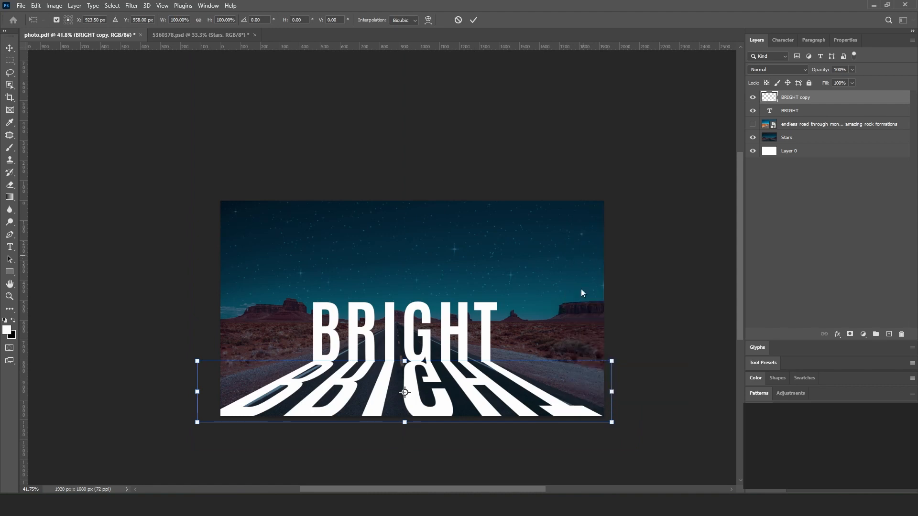
{"action": "left_click_drag", "start_coordinate": [612, 422], "coordinate": [629, 421]}
{"action": "left_click_drag", "start_coordinate": [199, 425], "coordinate": [196, 423]}
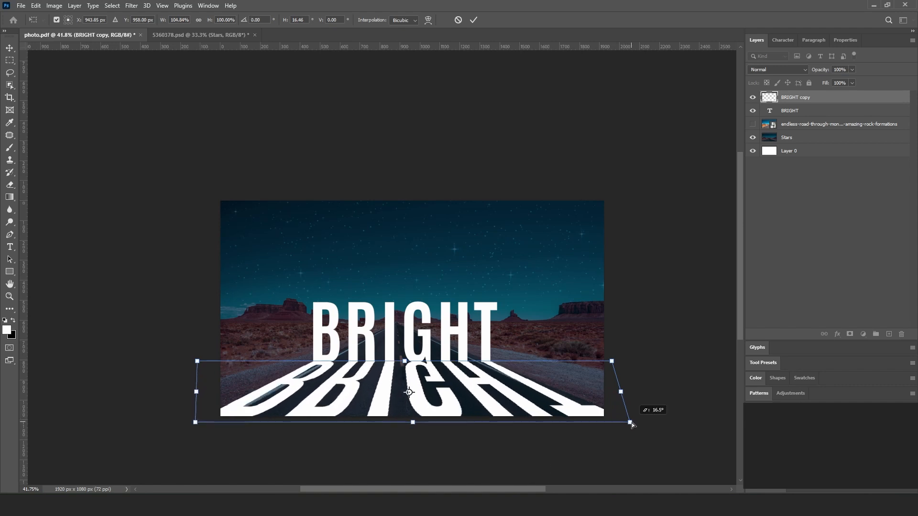
{"action": "key", "text": "Return"}
{"action": "left_click", "coordinate": [453, 414]}
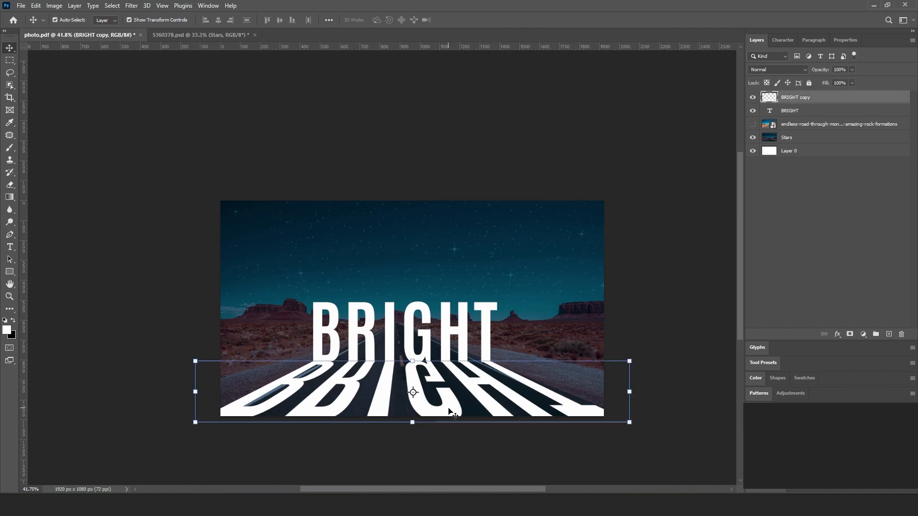
Move the daytime road photo layer directly above the BRIGHT text layer, clip it to the text and make it visible.
{"action": "left_click", "coordinate": [792, 115]}
{"action": "mouse_move", "coordinate": [795, 126]}
{"action": "left_mouse_down"}
{"action": "mouse_move", "coordinate": [794, 114]}
{"action": "mouse_move", "coordinate": [806, 115]}
{"action": "left_mouse_up"}
{"action": "right_click", "coordinate": [799, 113]}
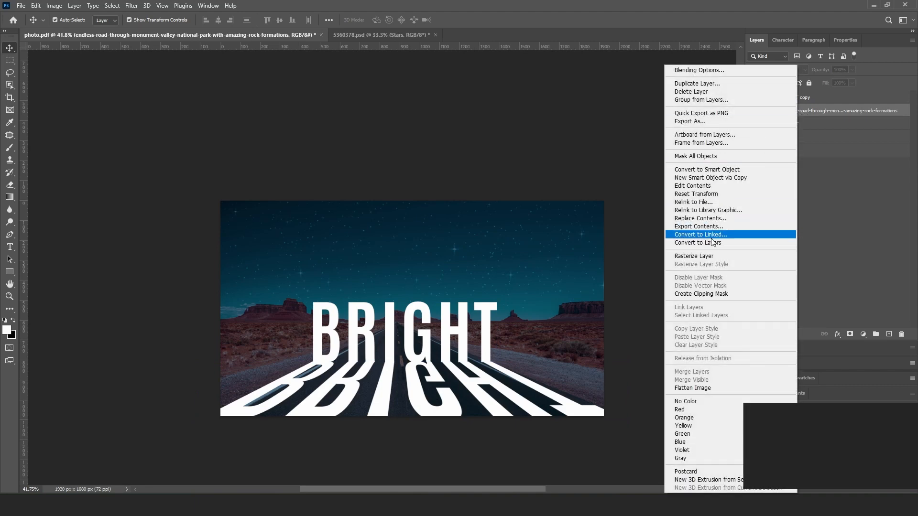
{"action": "left_click", "coordinate": [698, 299]}
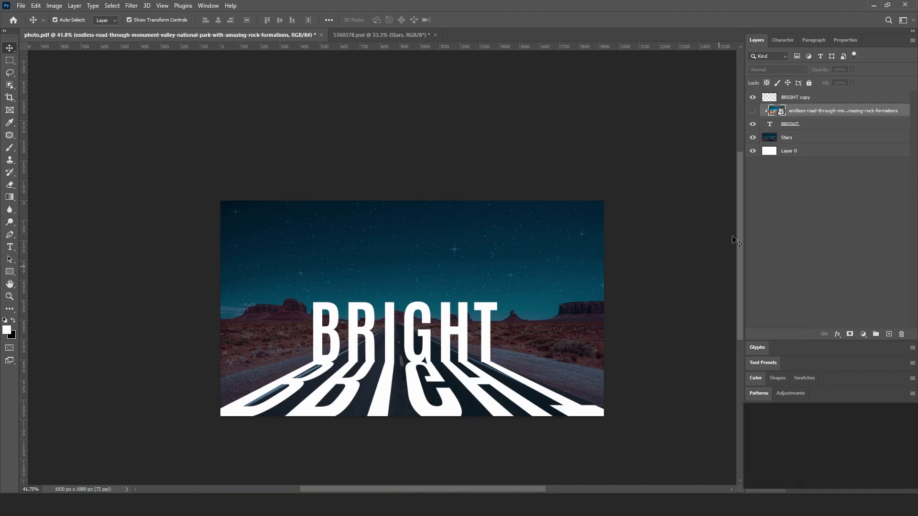
{"action": "left_click", "coordinate": [753, 111]}
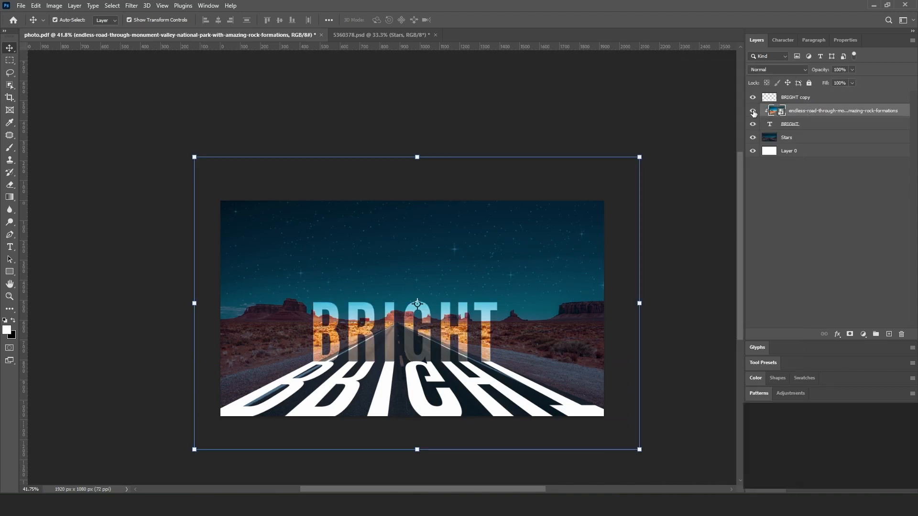
Try a Stroke effect on the clipped daytime photo layer and hide it.
{"action": "right_click", "coordinate": [804, 119]}
{"action": "left_click", "coordinate": [715, 73]}
{"action": "left_click", "coordinate": [551, 267]}
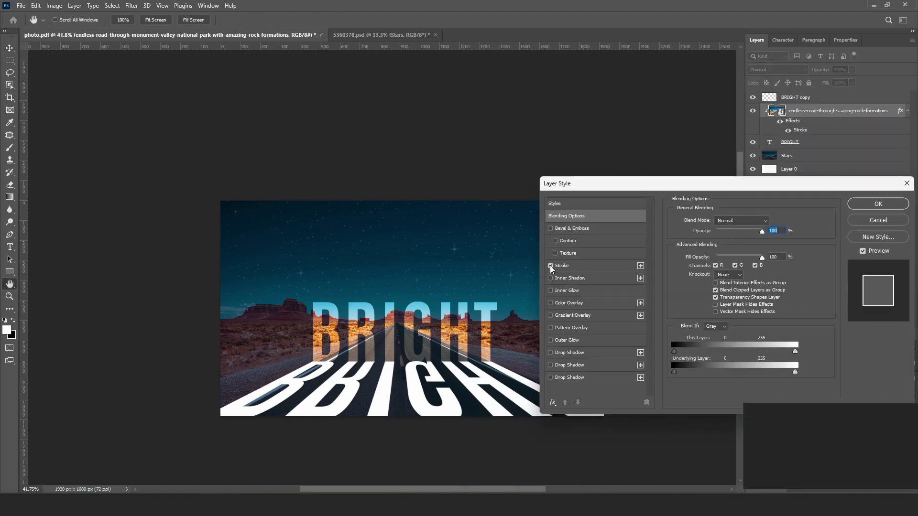
{"action": "left_click", "coordinate": [861, 205]}
{"action": "left_click", "coordinate": [791, 146]}
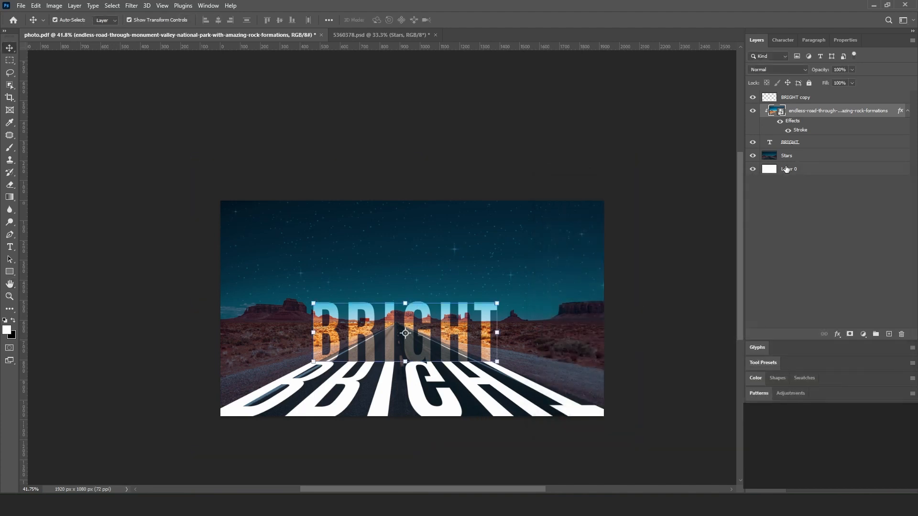
{"action": "left_click_drag", "start_coordinate": [402, 318], "coordinate": [416, 324]}
{"action": "mouse_move", "coordinate": [450, 352]}
{"action": "left_mouse_down"}
{"action": "mouse_move", "coordinate": [453, 278]}
{"action": "mouse_move", "coordinate": [442, 293]}
{"action": "left_mouse_up"}
{"action": "left_click", "coordinate": [802, 131]}
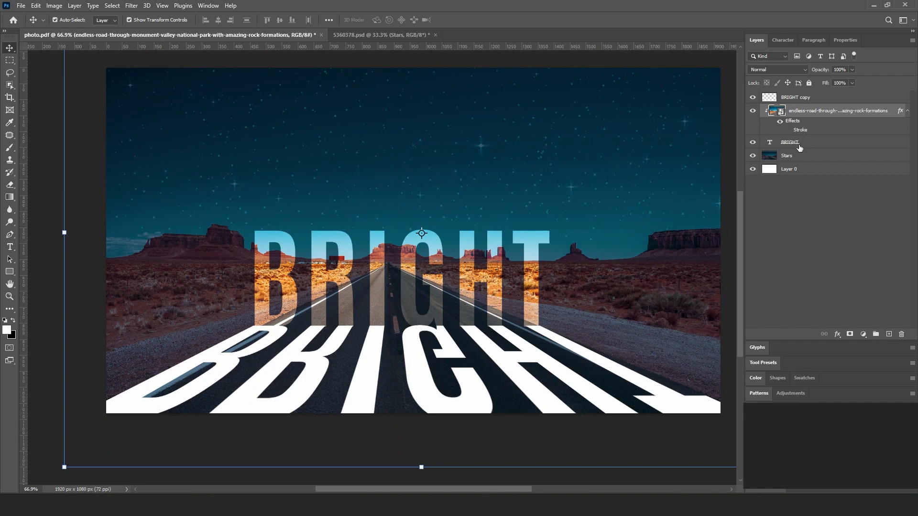
Add a white 2 px centered Stroke effect to the BRIGHT text layer.
{"action": "right_click", "coordinate": [799, 144]}
{"action": "left_click", "coordinate": [717, 58]}
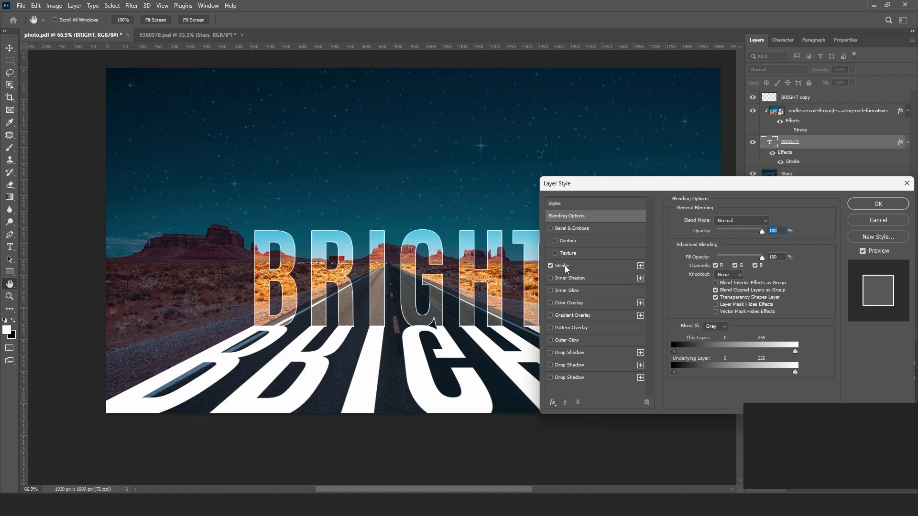
{"action": "left_click", "coordinate": [564, 265]}
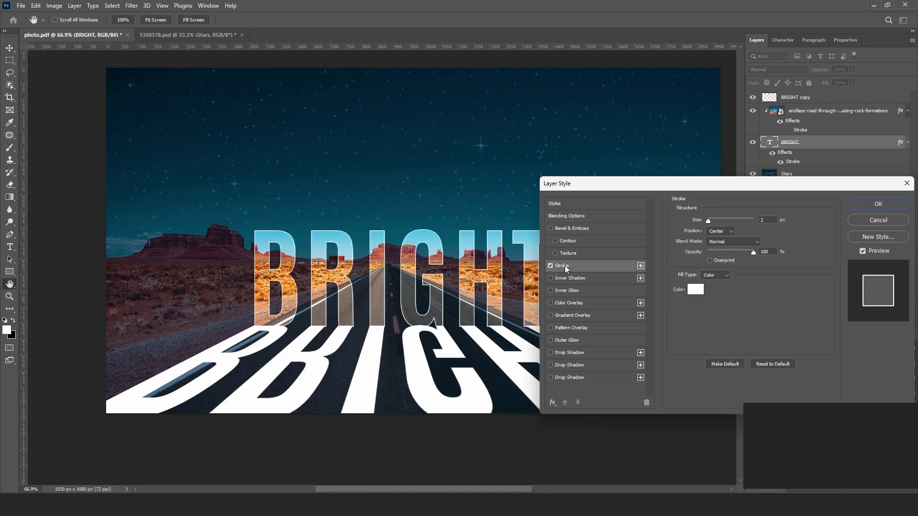
{"action": "left_click", "coordinate": [859, 205]}
{"action": "key", "text": "v"}
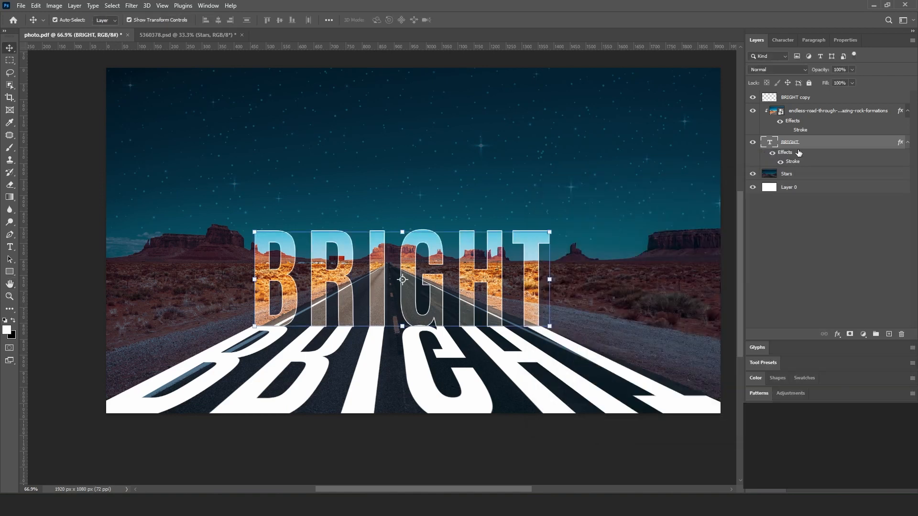
Add a white Inner Glow to the BRIGHT text layer with Overlay blend mode, adjusting its choke and size.
{"action": "right_click", "coordinate": [866, 142]}
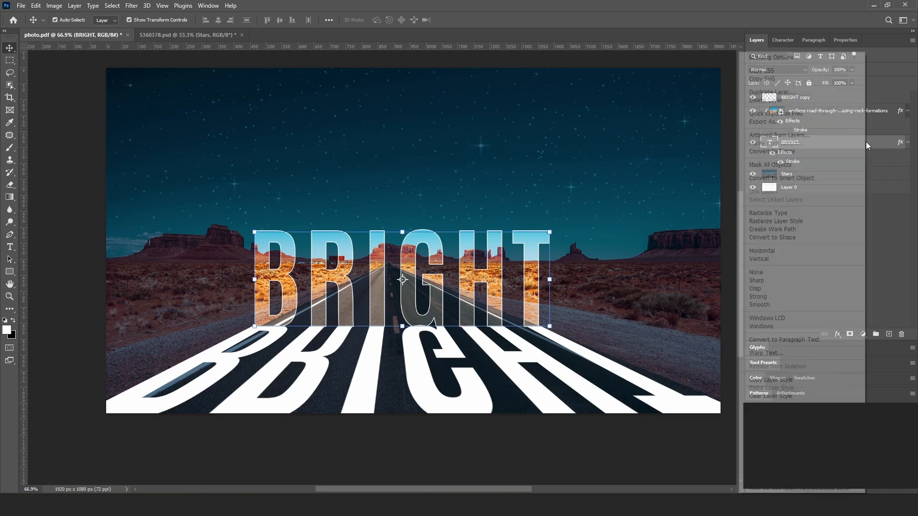
{"action": "left_click", "coordinate": [690, 161]}
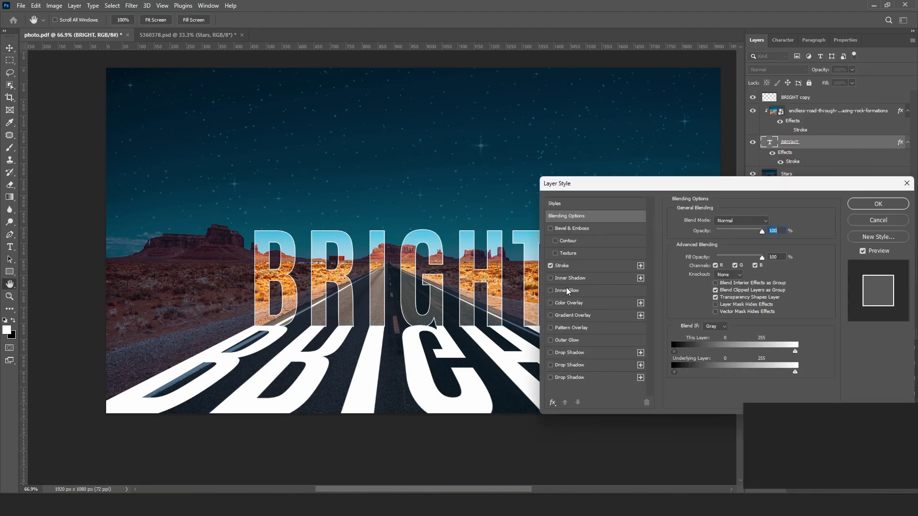
{"action": "left_click", "coordinate": [551, 291]}
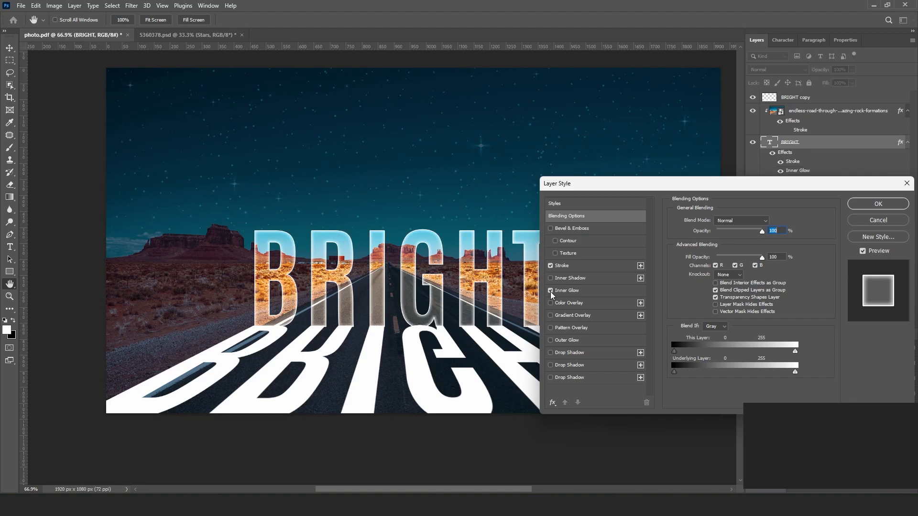
{"action": "left_click", "coordinate": [564, 292]}
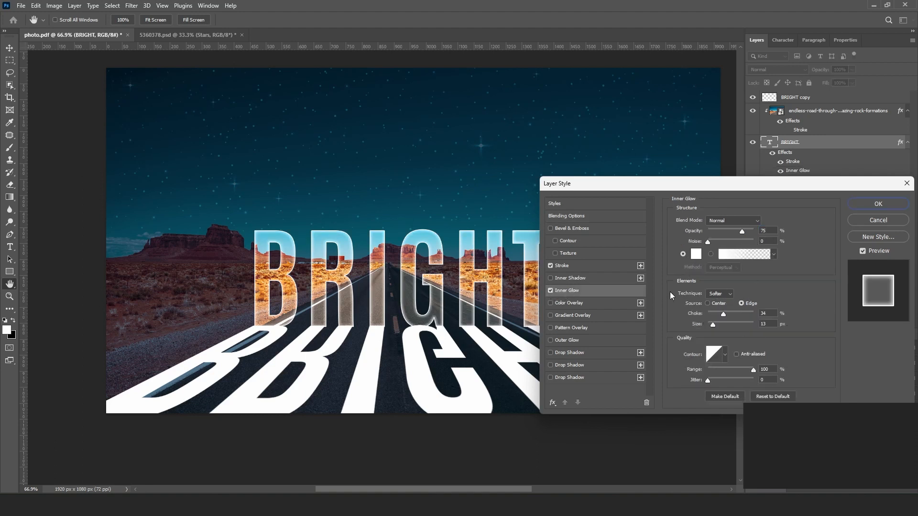
{"action": "left_click", "coordinate": [729, 221]}
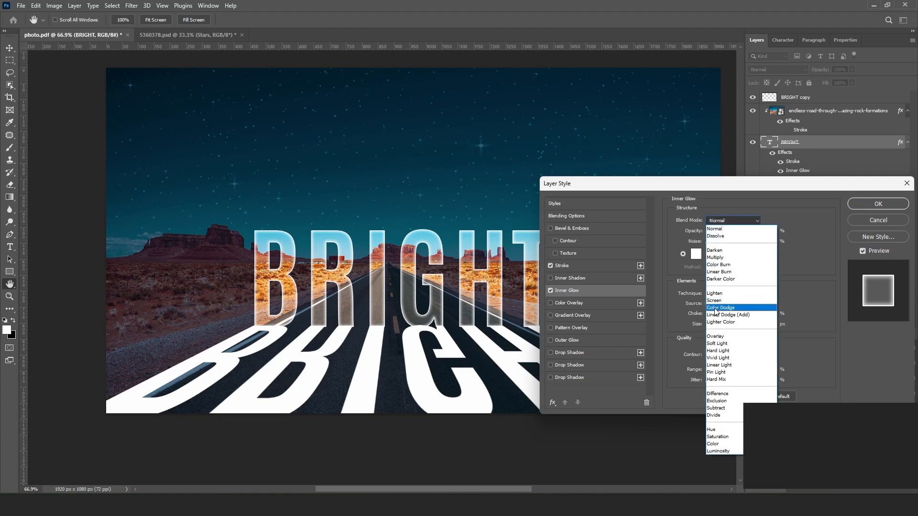
{"action": "left_click", "coordinate": [715, 336]}
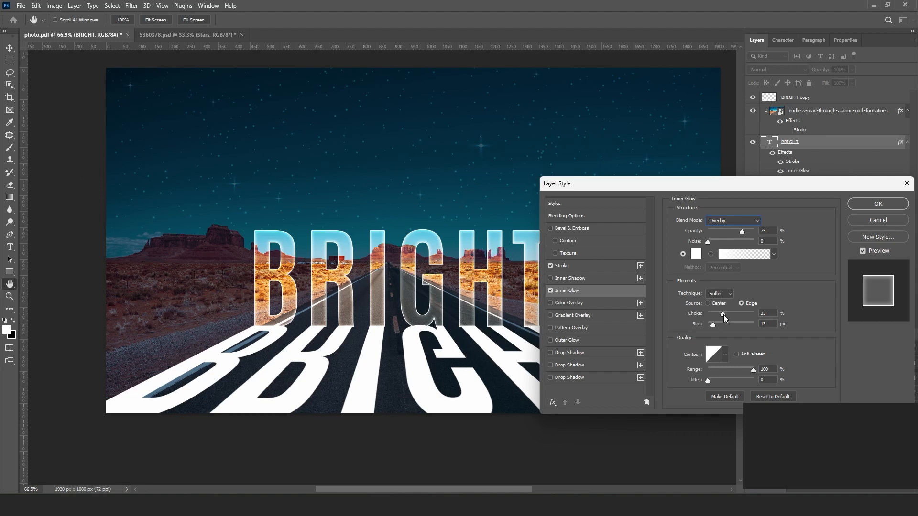
{"action": "left_click_drag", "start_coordinate": [725, 314], "coordinate": [730, 315]}
{"action": "left_click_drag", "start_coordinate": [723, 316], "coordinate": [714, 326]}
{"action": "left_click", "coordinate": [713, 326]}
Add a white Hard Light Outer Glow to the BRIGHT text with 70% opacity, 16 px size and 70% range.
{"action": "left_click", "coordinate": [565, 340]}
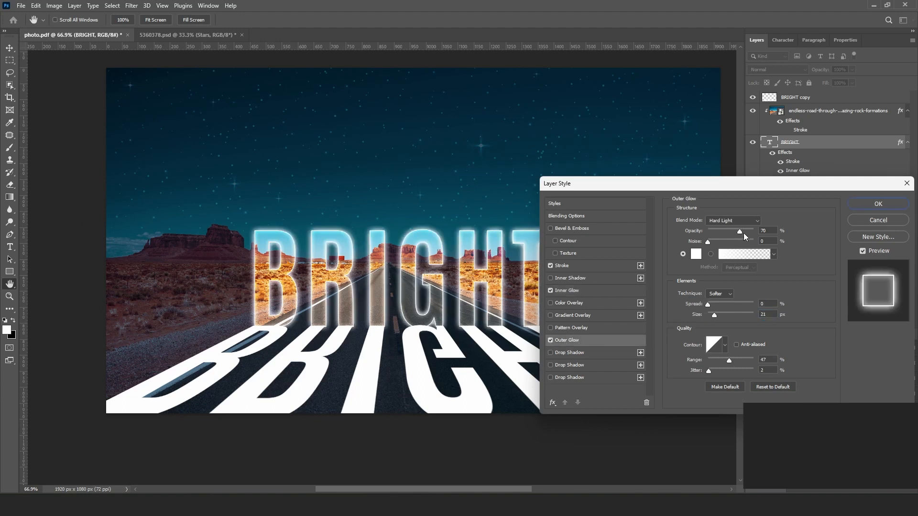
{"action": "left_click", "coordinate": [713, 317]}
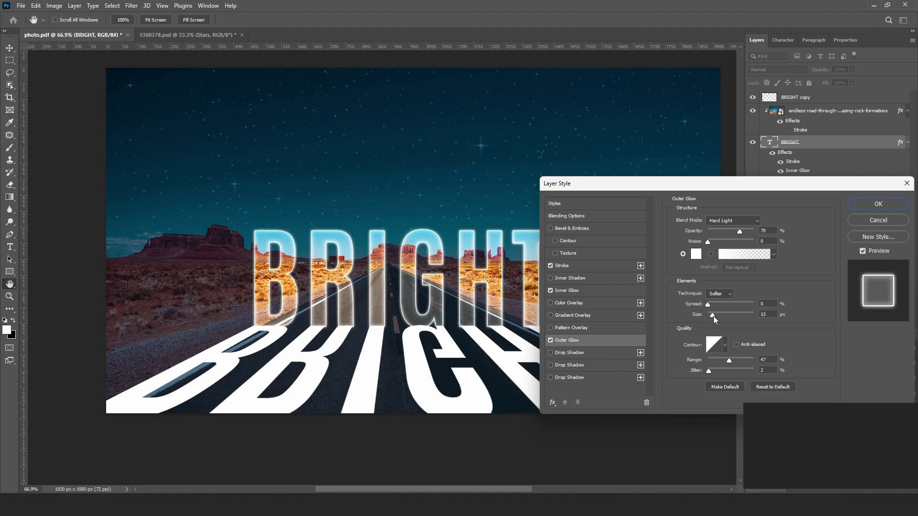
{"action": "left_click", "coordinate": [713, 317]}
{"action": "mouse_move", "coordinate": [730, 361]}
{"action": "left_mouse_down"}
{"action": "mouse_move", "coordinate": [719, 360]}
{"action": "mouse_move", "coordinate": [735, 357]}
{"action": "left_mouse_up"}
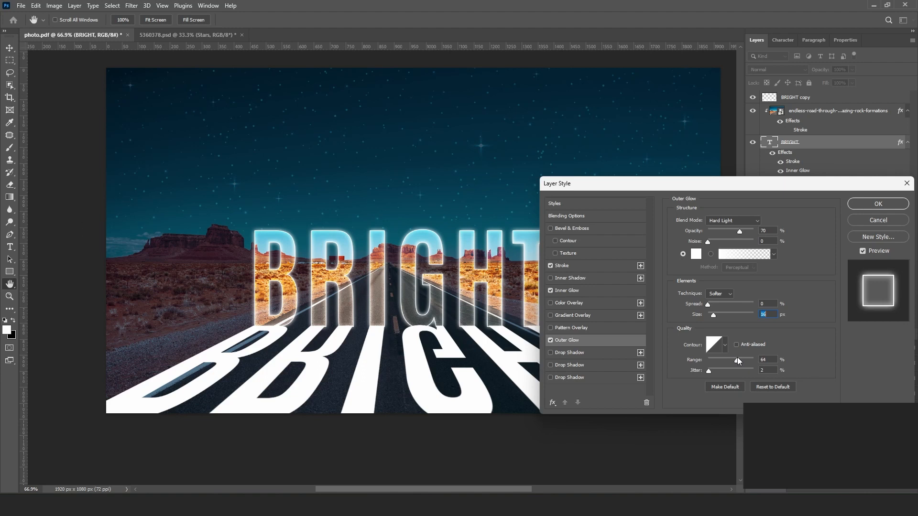
{"action": "left_click", "coordinate": [740, 359]}
Refine the text's outer glow to 72% opacity, 15 px size and 2% jitter, and apply the layer style.
{"action": "left_click_drag", "start_coordinate": [718, 371], "coordinate": [709, 371]}
{"action": "left_click_drag", "start_coordinate": [713, 317], "coordinate": [714, 317]}
{"action": "left_click_drag", "start_coordinate": [745, 233], "coordinate": [756, 233]}
{"action": "left_click_drag", "start_coordinate": [741, 232], "coordinate": [742, 232]}
{"action": "double_click", "coordinate": [772, 231]}
{"action": "left_click_drag", "start_coordinate": [713, 316], "coordinate": [716, 316]}
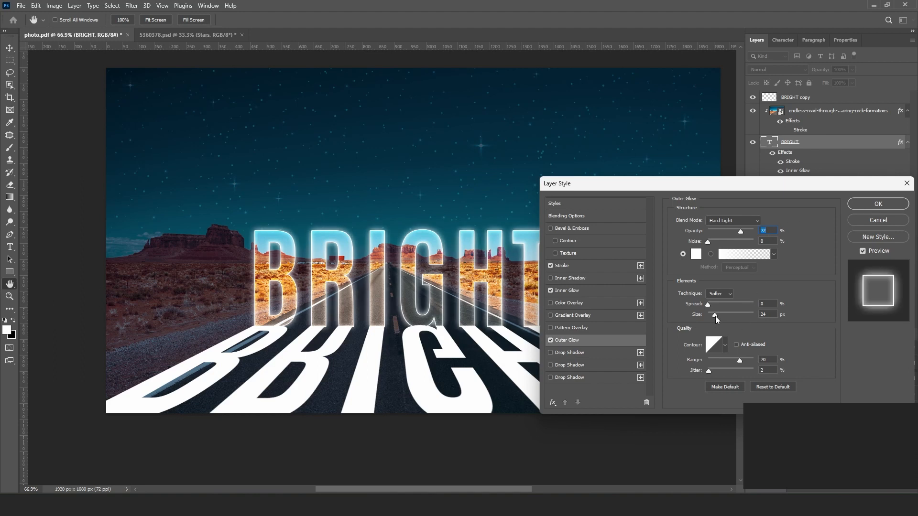
{"action": "left_click_drag", "start_coordinate": [715, 316], "coordinate": [714, 317]}
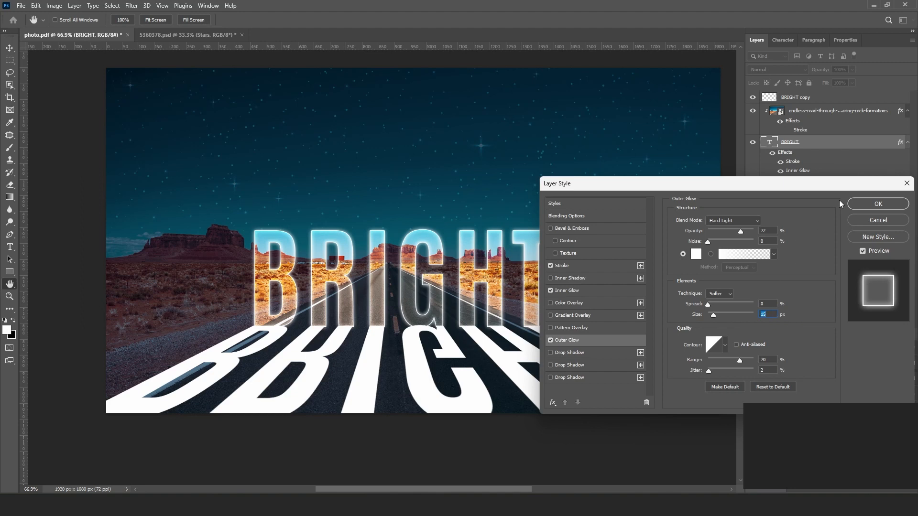
{"action": "left_click", "coordinate": [862, 209]}
{"action": "left_click", "coordinate": [589, 448]}
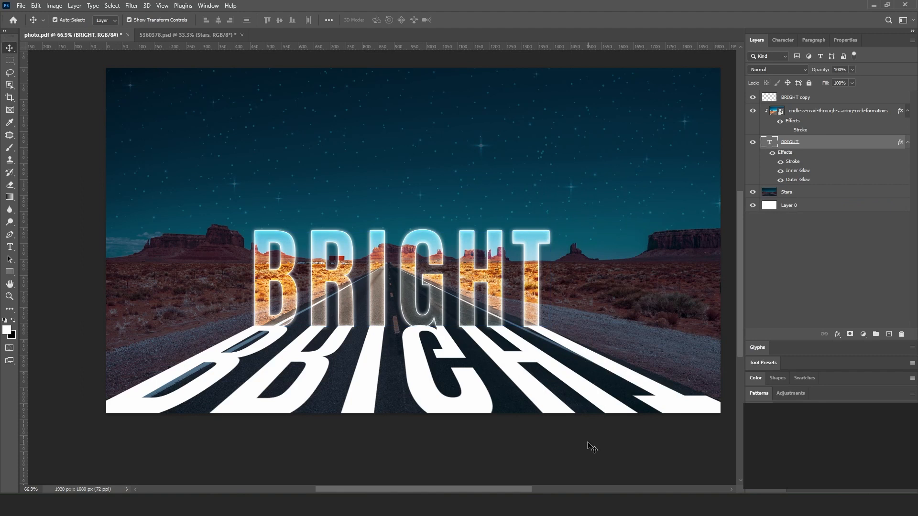
Apply a Gaussian Blur with a radius of 3.0 pixels to the reflected BRIGHT copy.
{"action": "left_click", "coordinate": [553, 406]}
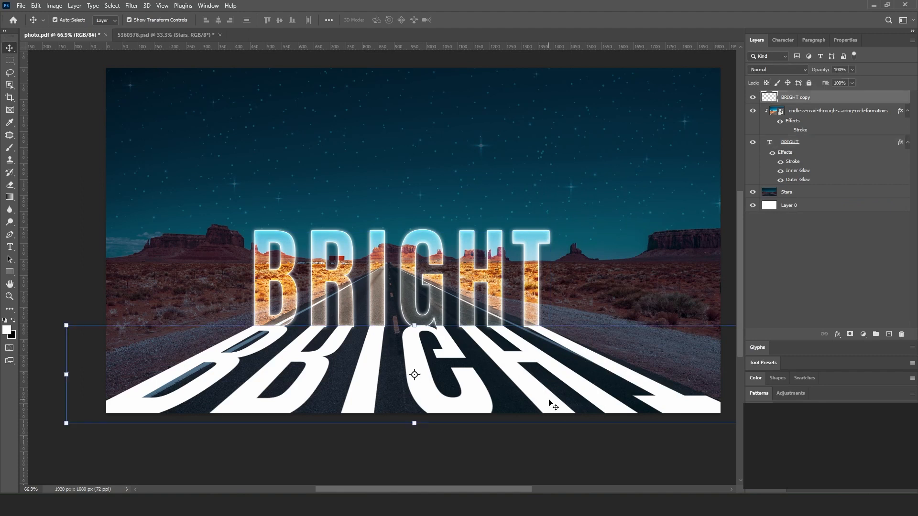
{"action": "left_click", "coordinate": [132, 6]}
{"action": "mouse_move", "coordinate": [158, 128]}
{"action": "left_click", "coordinate": [292, 165]}
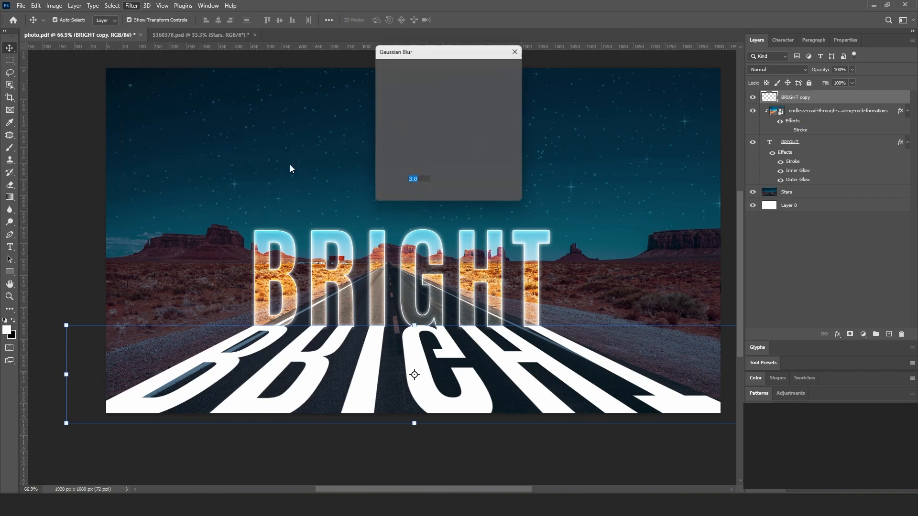
{"action": "left_click", "coordinate": [503, 68]}
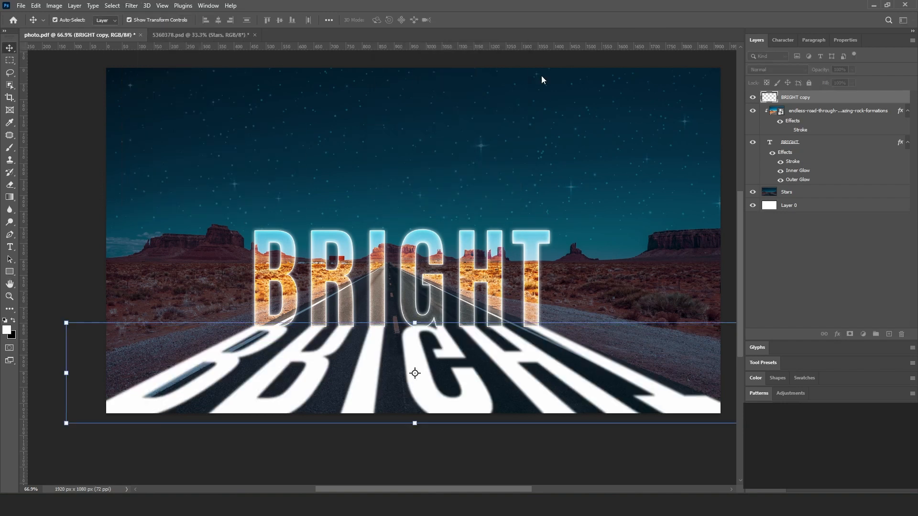
Split the reflected copy's Underlying Layer black Blend If slider to 0 / 80 so the road texture shows through.
{"action": "right_click", "coordinate": [817, 98]}
{"action": "left_click", "coordinate": [711, 94]}
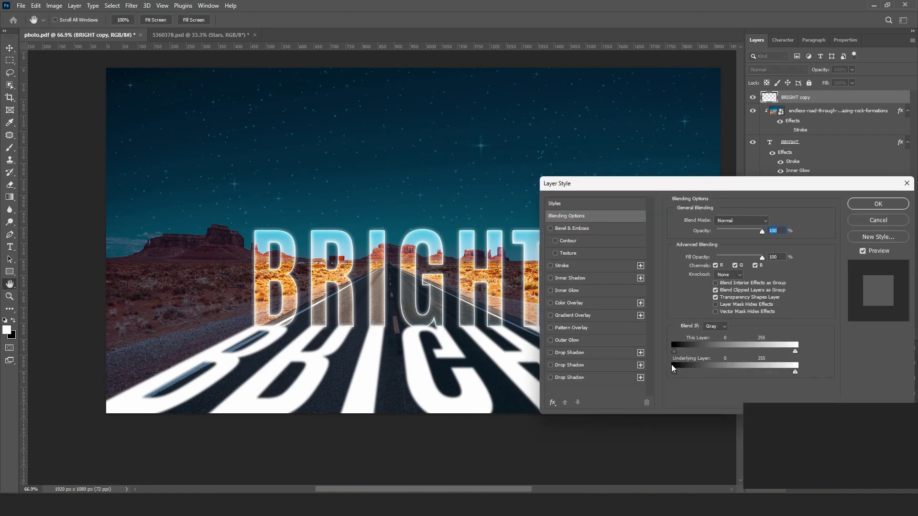
{"action": "key", "text": "alt"}
{"action": "left_click_drag", "start_coordinate": [676, 372], "coordinate": [713, 372]}
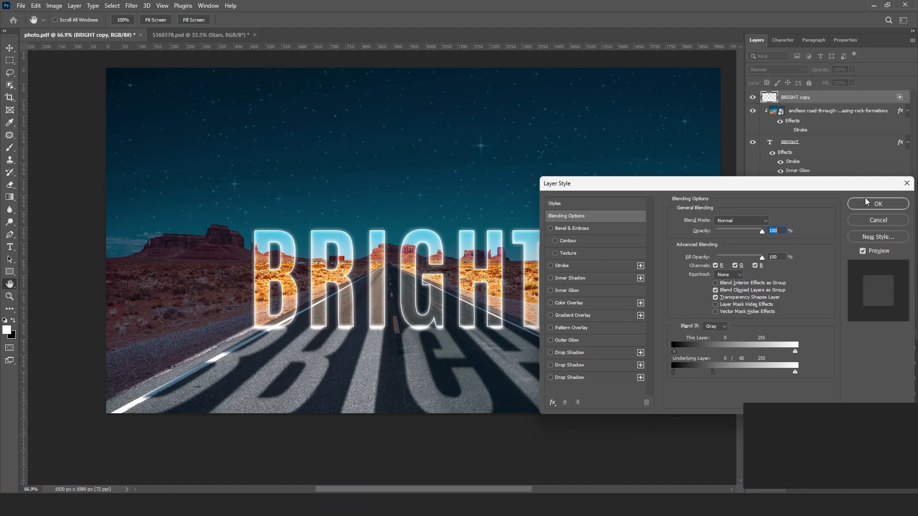
Apply the blending options and move the reflected BRIGHT copy layer below the BRIGHT text layer, directly above Stars.
{"action": "left_click", "coordinate": [878, 204]}
{"action": "left_click_drag", "start_coordinate": [785, 103], "coordinate": [794, 183]}
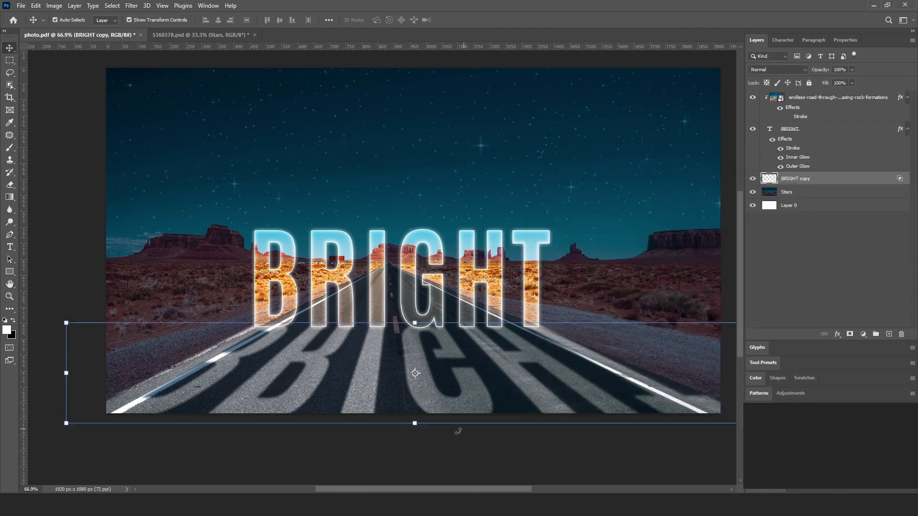
{"action": "left_click", "coordinate": [434, 471]}
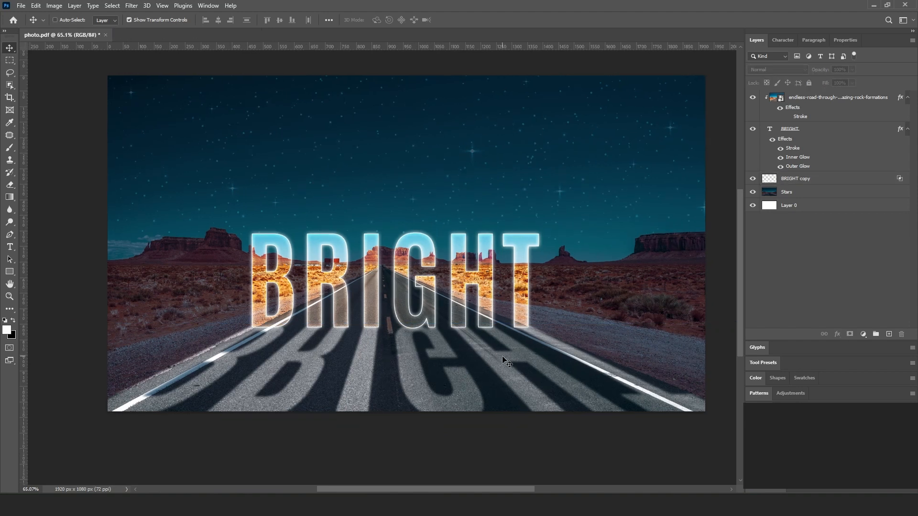
{"action": "left_click_drag", "start_coordinate": [502, 355], "coordinate": [495, 368]}
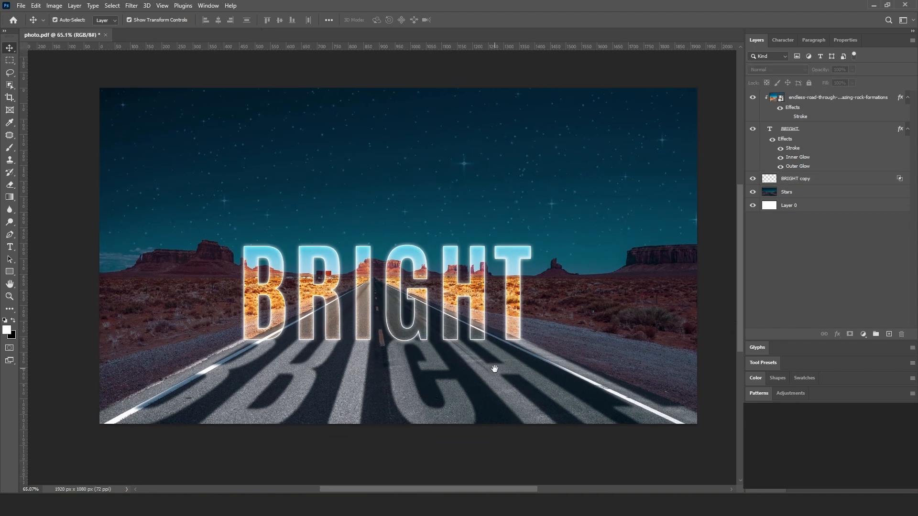
Prepare the reflected BRIGHT copy for a gradient, locking its transparent pixels and making black the foreground color.
{"action": "left_click", "coordinate": [794, 180]}
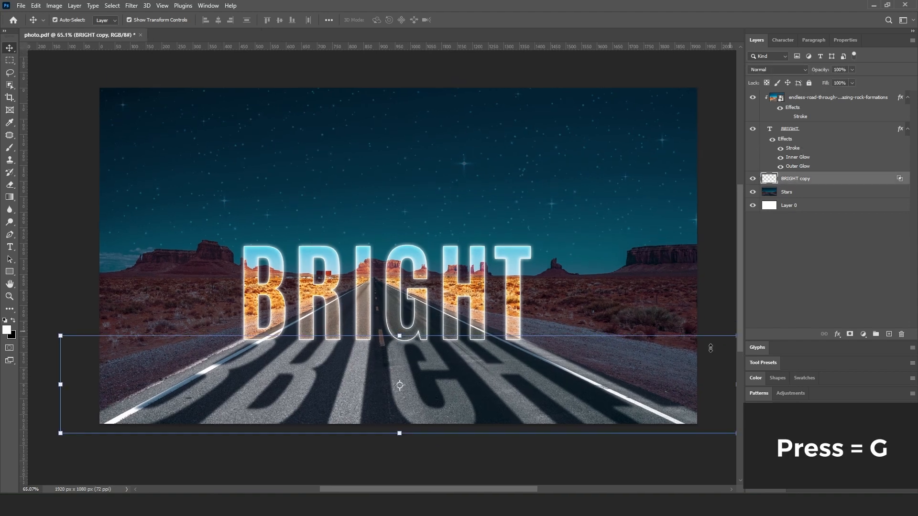
{"action": "key", "text": "g"}
{"action": "scroll", "coordinate": [407, 430], "scroll_direction": "down", "scroll_amount": 1}
{"action": "key", "text": "slash"}
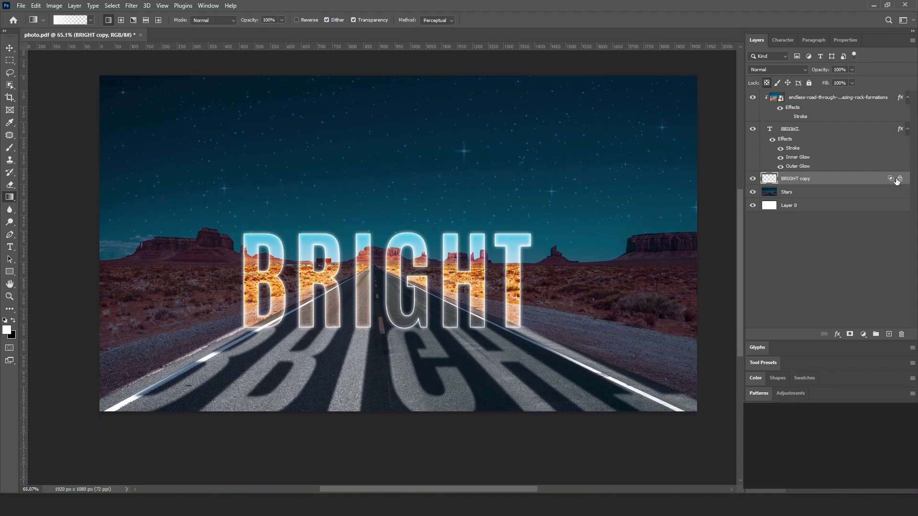
{"action": "left_click", "coordinate": [766, 83]}
{"action": "key", "text": "x"}
Edit the foreground-to-transparent gradient, setting its start color stop to a dark blue-grey sampled from the shadowed road.
{"action": "left_click", "coordinate": [61, 21]}
{"action": "double_click", "coordinate": [558, 340]}
{"action": "left_click_drag", "start_coordinate": [728, 424], "coordinate": [656, 454]}
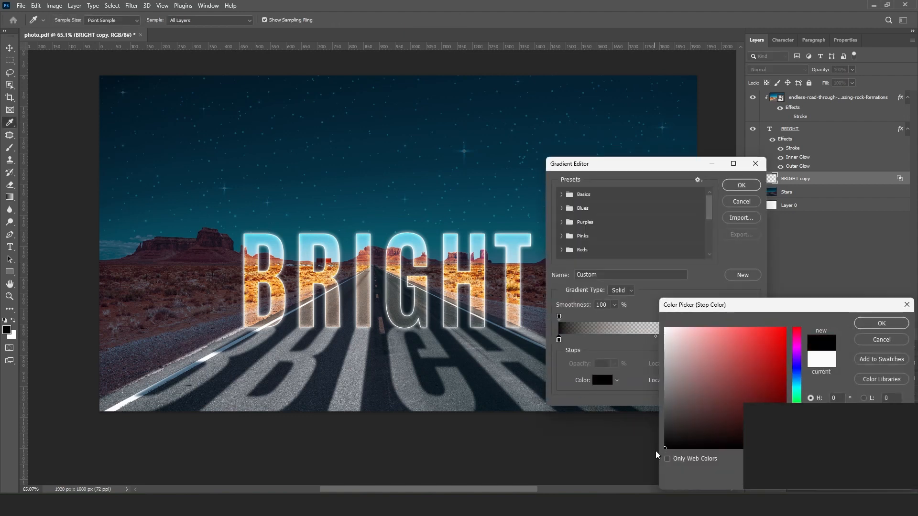
{"action": "left_click", "coordinate": [882, 324]}
{"action": "left_click", "coordinate": [752, 340]}
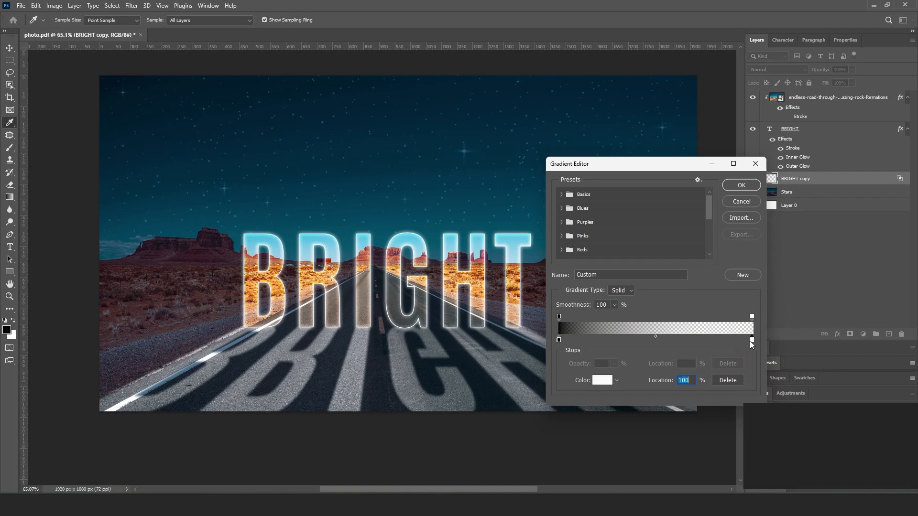
{"action": "double_click", "coordinate": [752, 340]}
{"action": "left_click_drag", "start_coordinate": [371, 396], "coordinate": [379, 397]}
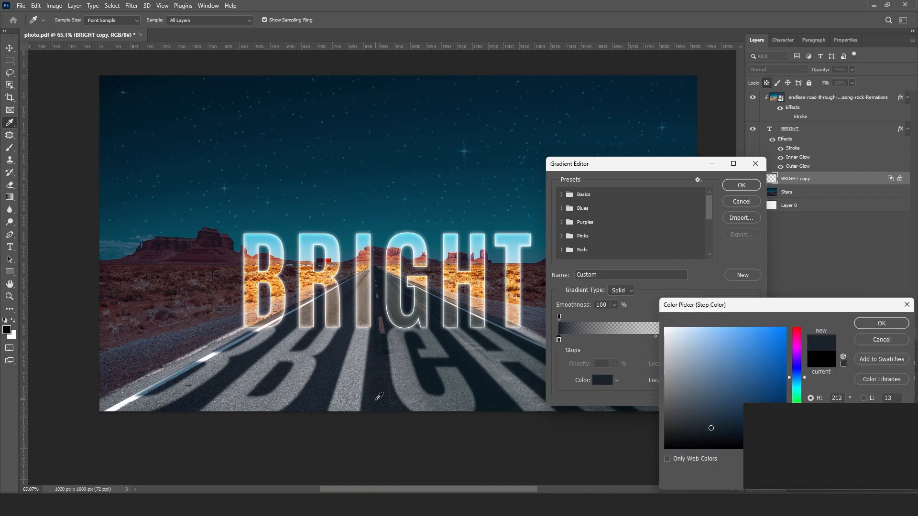
{"action": "left_click", "coordinate": [882, 324]}
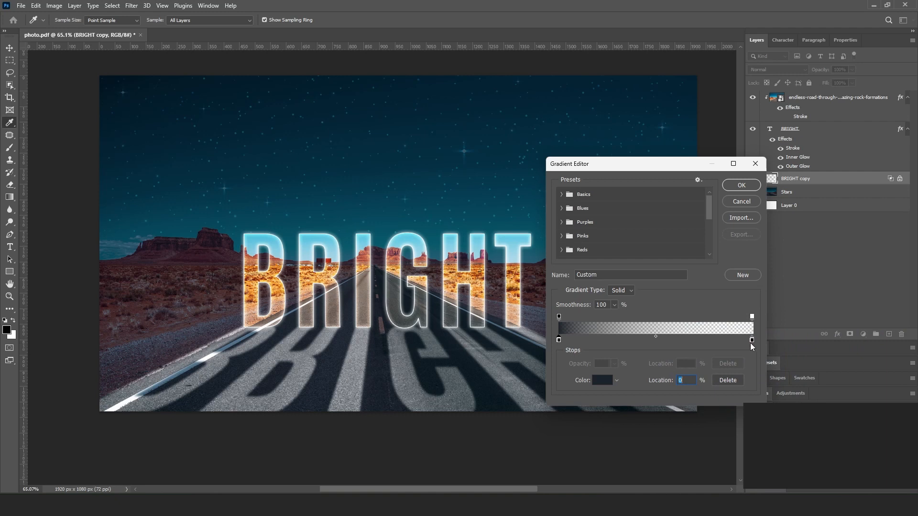
Set the gradient's end color stop to a dark tone sampled from the shadowed road and accept the gradient.
{"action": "double_click", "coordinate": [752, 341]}
{"action": "left_click", "coordinate": [386, 391]}
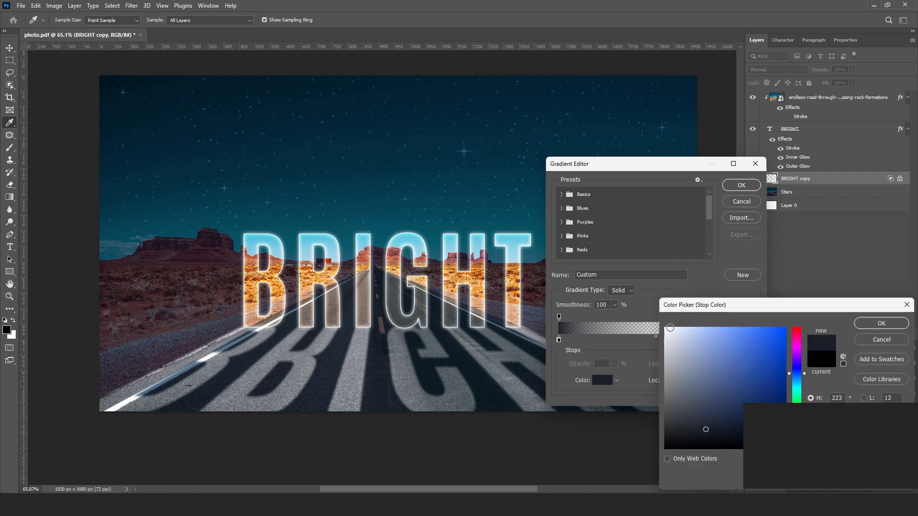
{"action": "left_click", "coordinate": [856, 325]}
{"action": "left_click", "coordinate": [739, 187]}
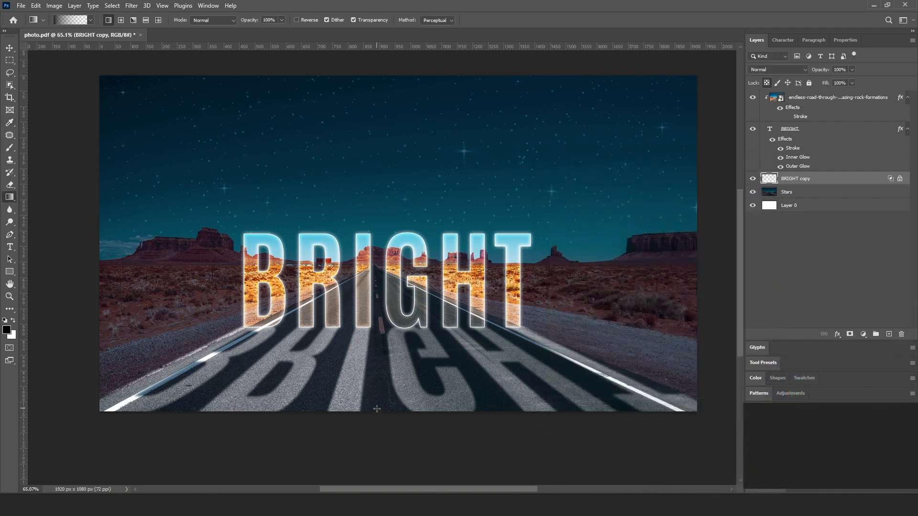
Draw two short linear gradients upward from the image's lower edge to fade the near end of the reflected BRIGHT copy.
{"action": "left_click_drag", "start_coordinate": [366, 411], "coordinate": [381, 352]}
{"action": "left_click_drag", "start_coordinate": [385, 409], "coordinate": [382, 349]}
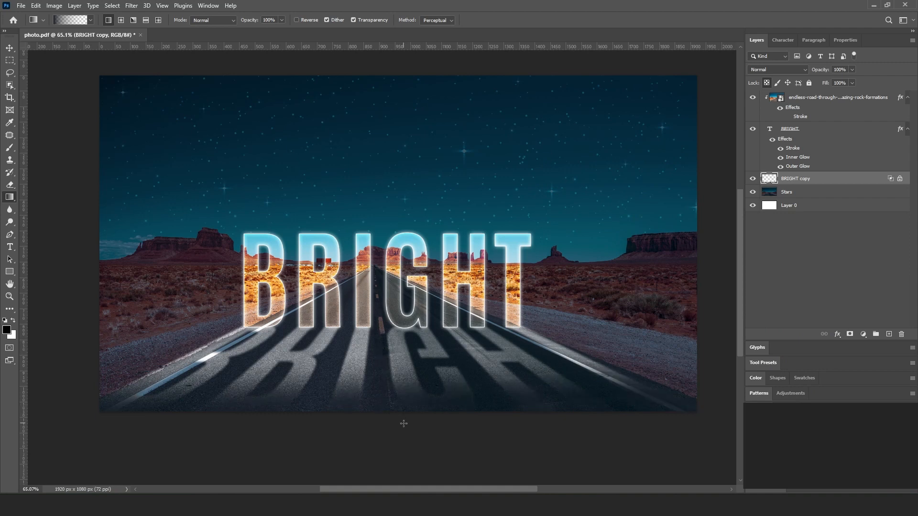
{"action": "key", "text": "v"}
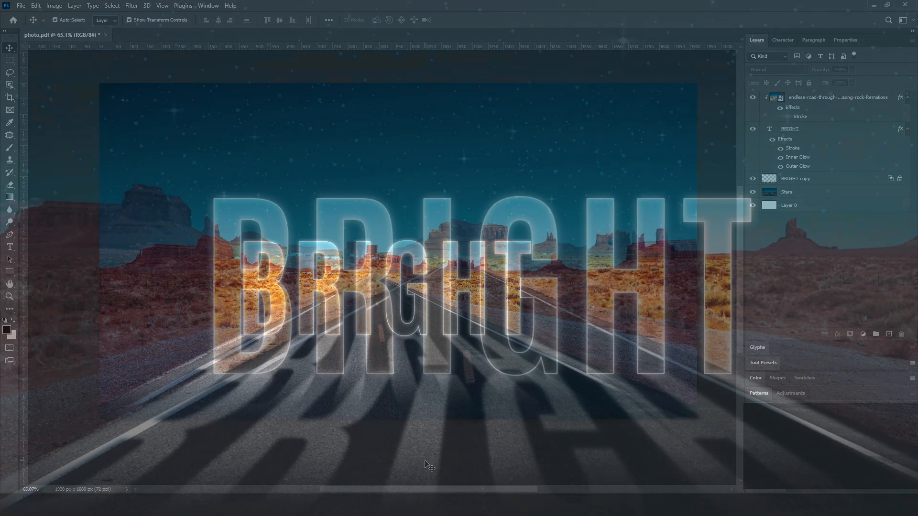